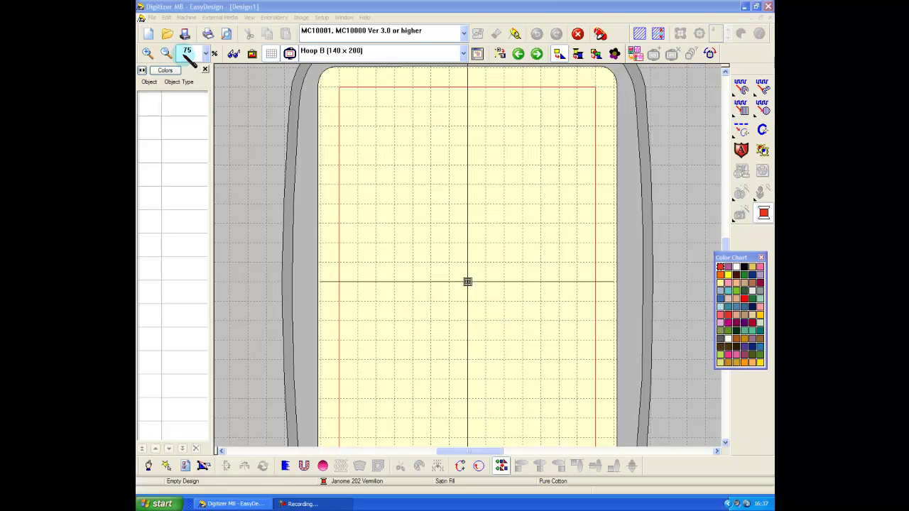
# Open the teddy bear embroidery design file Design4-1 from the u tubes folder
pyautogui.click(166, 33)
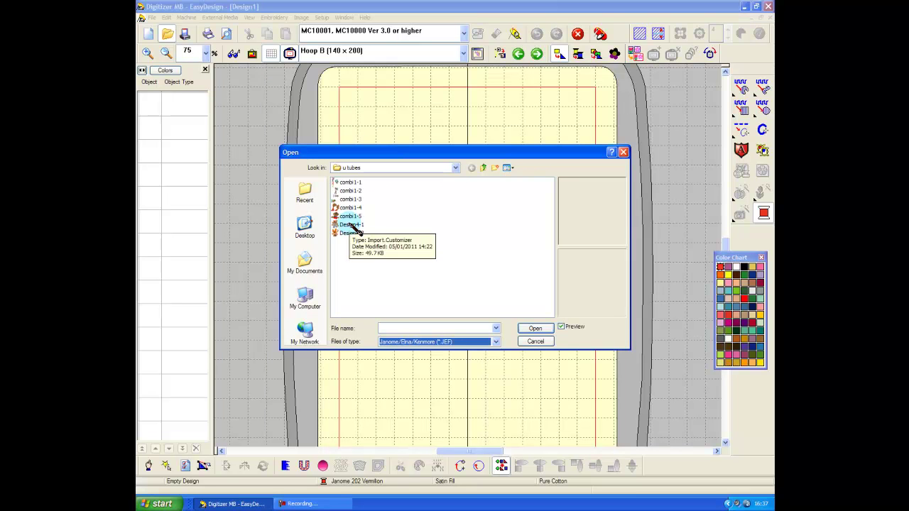
pyautogui.doubleClick(354, 226)
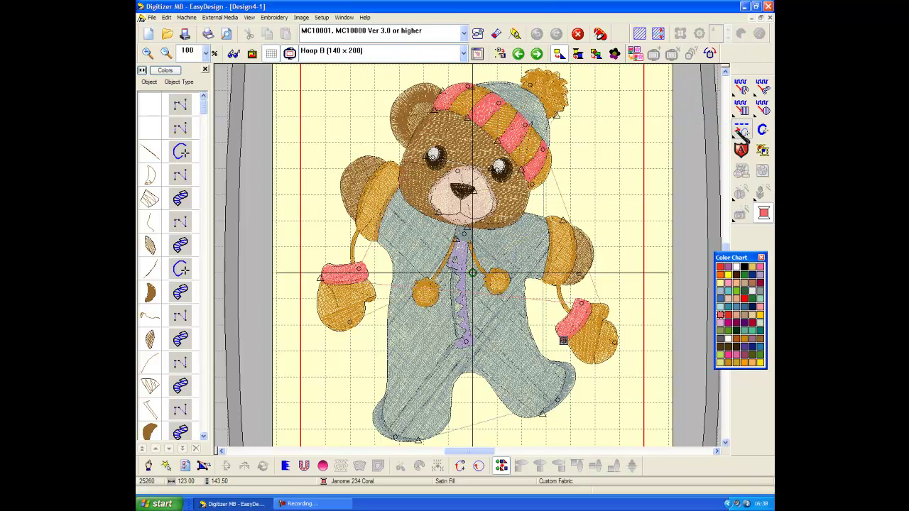
# Digitize a straight vertical single run line beside the bear, along the left edge of the hoop's stitching area
pyautogui.click(741, 133)
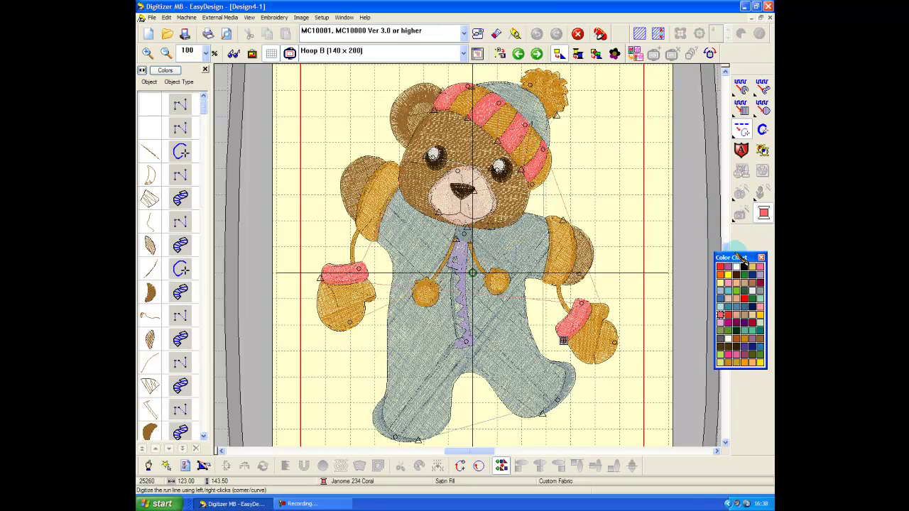
pyautogui.scroll(3, 726, 249)
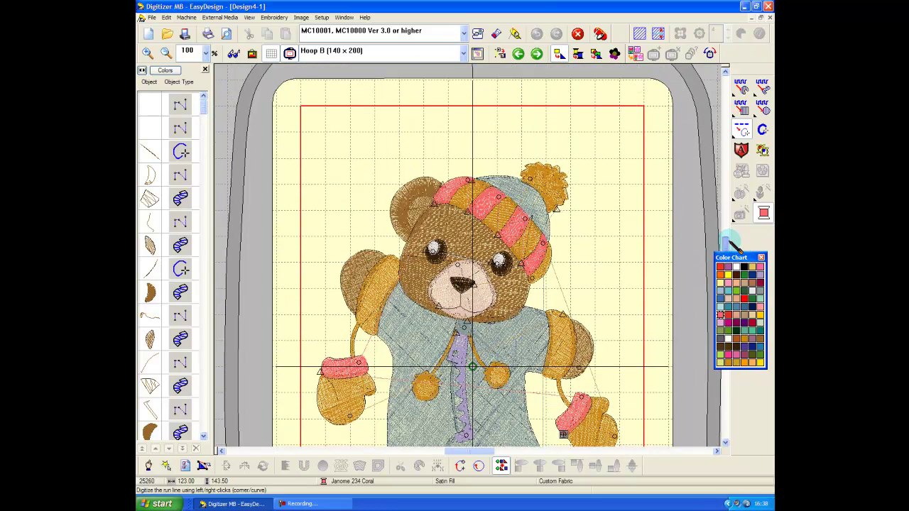
pyautogui.scroll(-2, 727, 238)
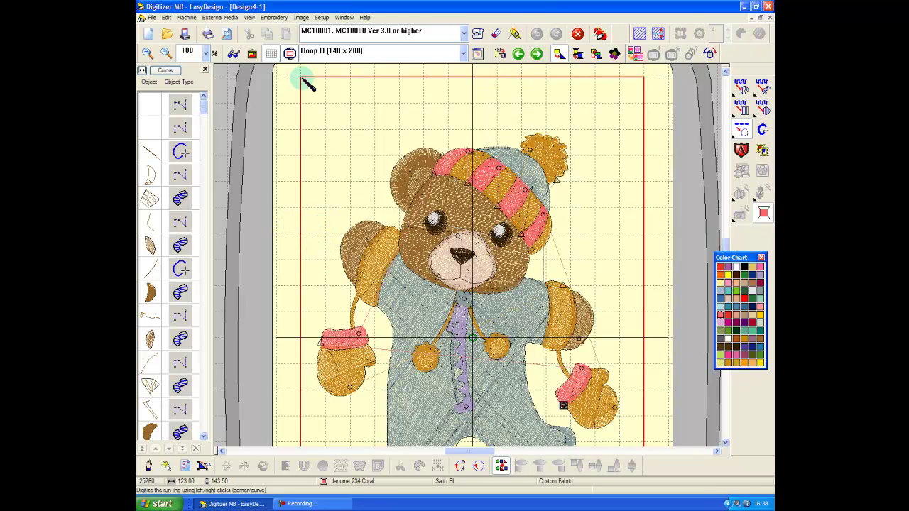
pyautogui.click(304, 129)
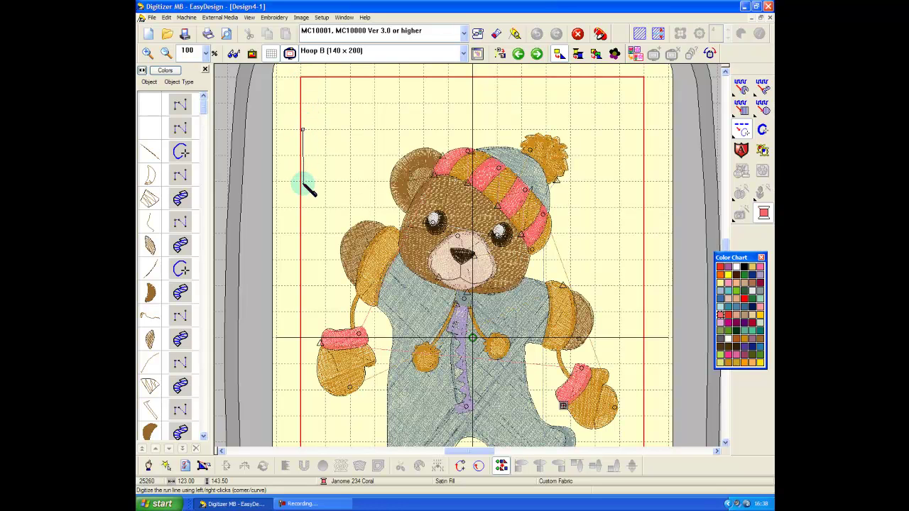
pyautogui.click(384, 402)
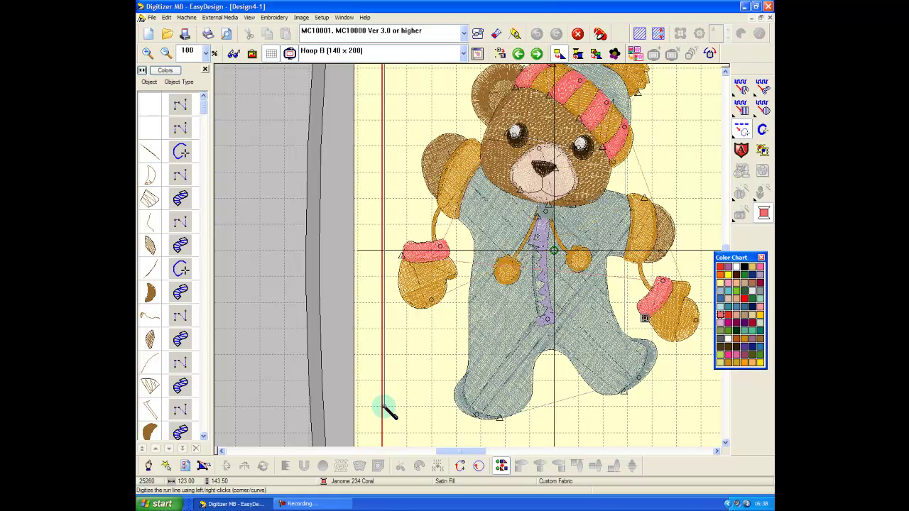
pyautogui.click(383, 406)
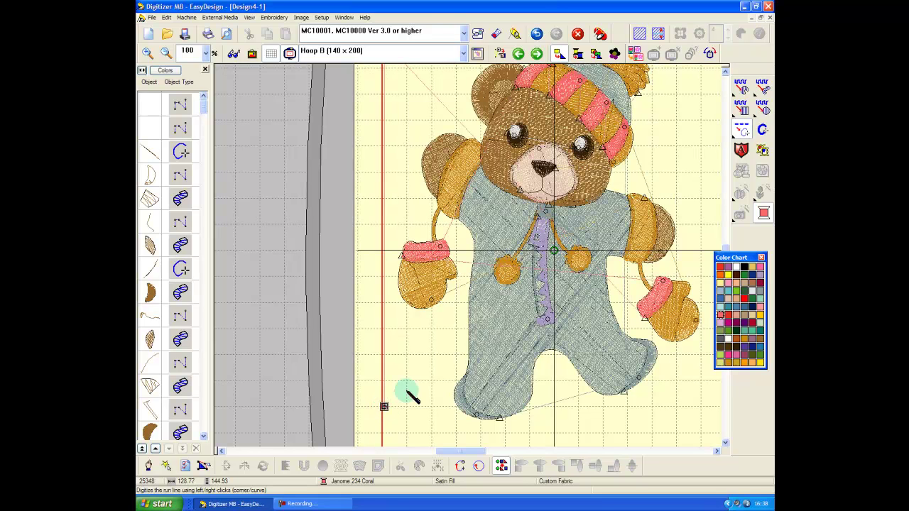
# Hide the hoop and set the Outside Hoop background to the pale yellow used inside the hoop
pyautogui.click(290, 54)
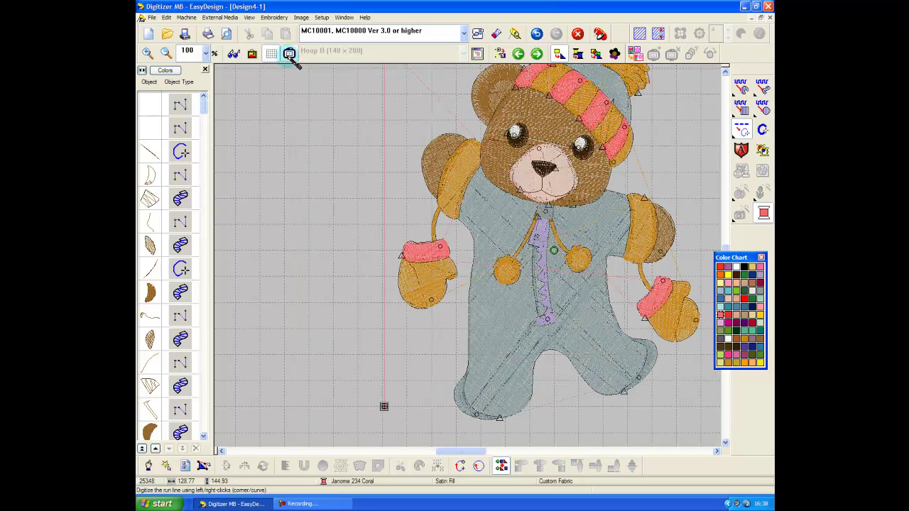
pyautogui.click(325, 18)
pyautogui.click(332, 28)
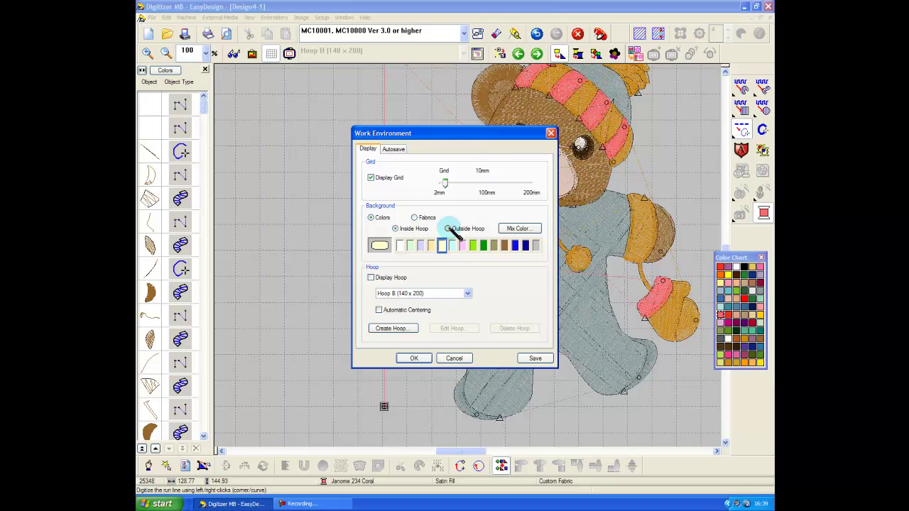
pyautogui.click(448, 228)
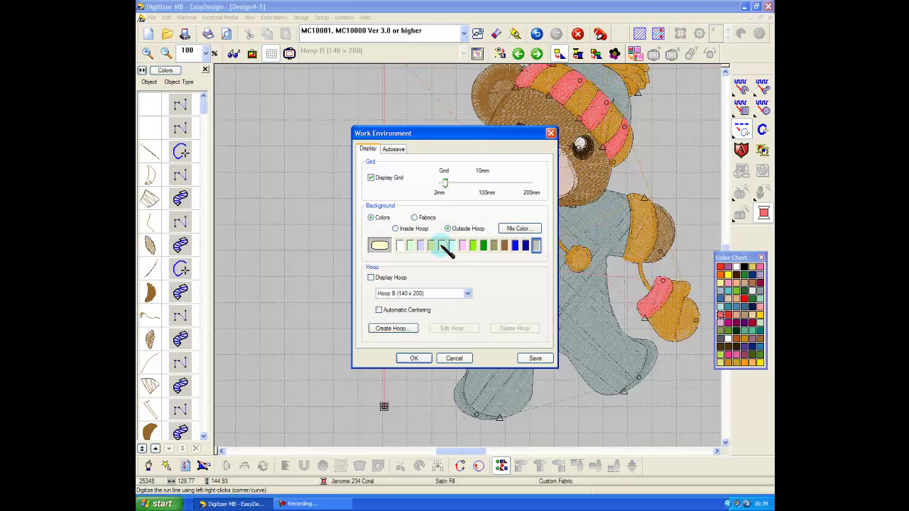
pyautogui.click(441, 245)
pyautogui.click(416, 361)
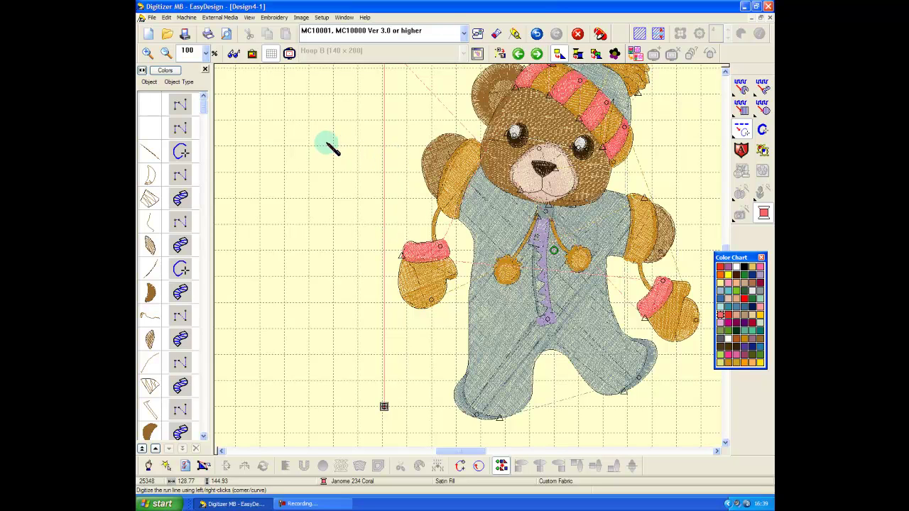
# Group all objects of the bear design together with the vertical run line, and deselect the group
pyautogui.click(167, 17)
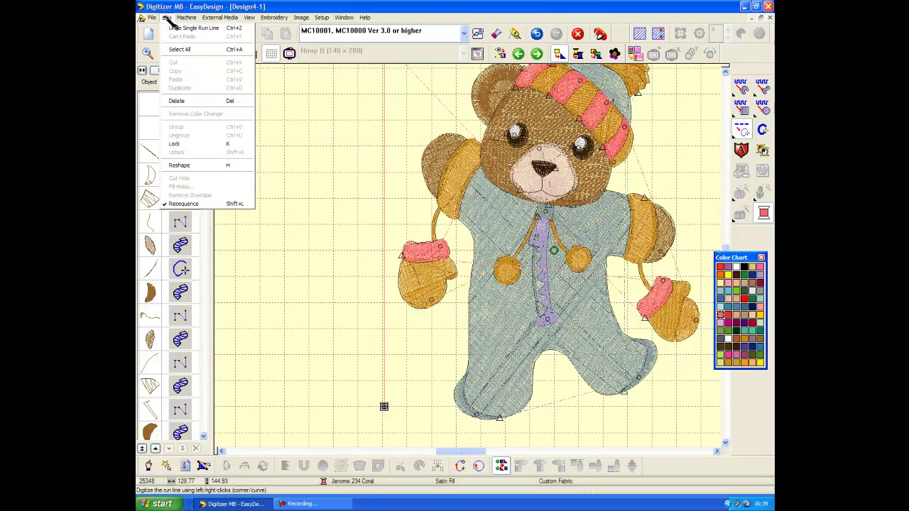
pyautogui.click(179, 49)
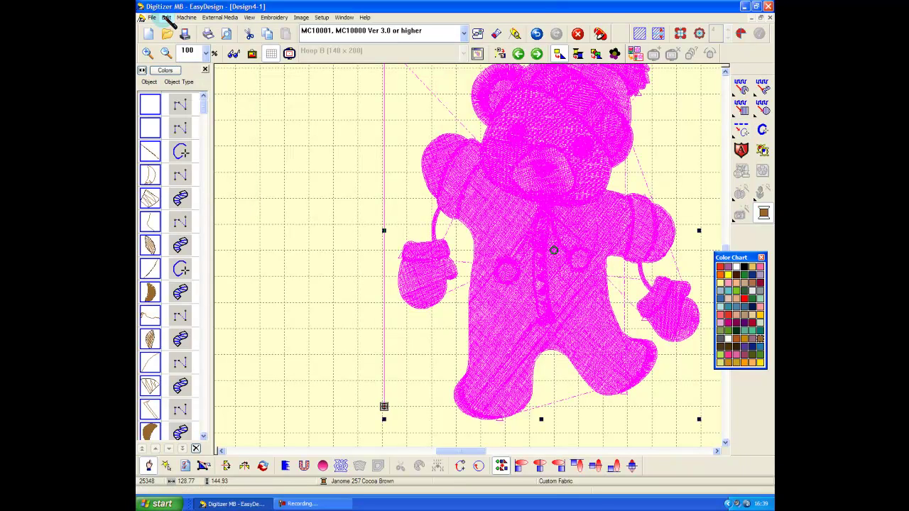
pyautogui.click(167, 17)
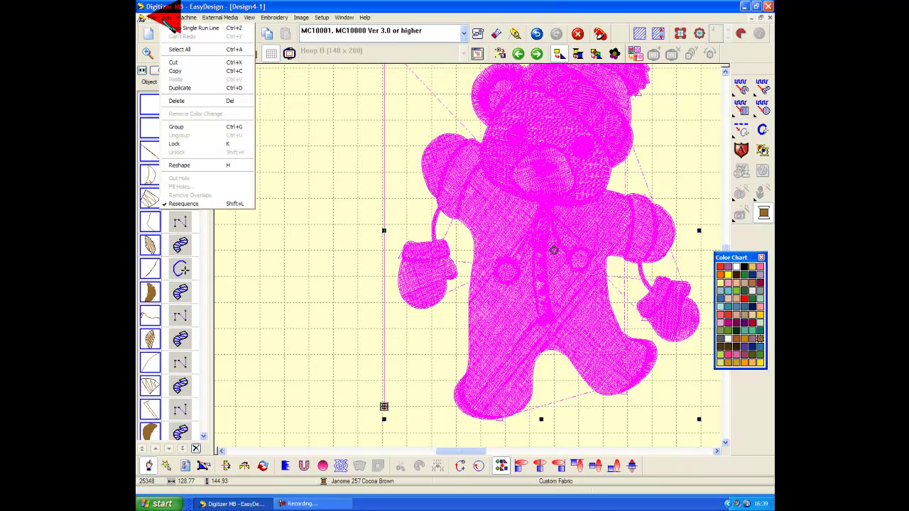
pyautogui.click(176, 127)
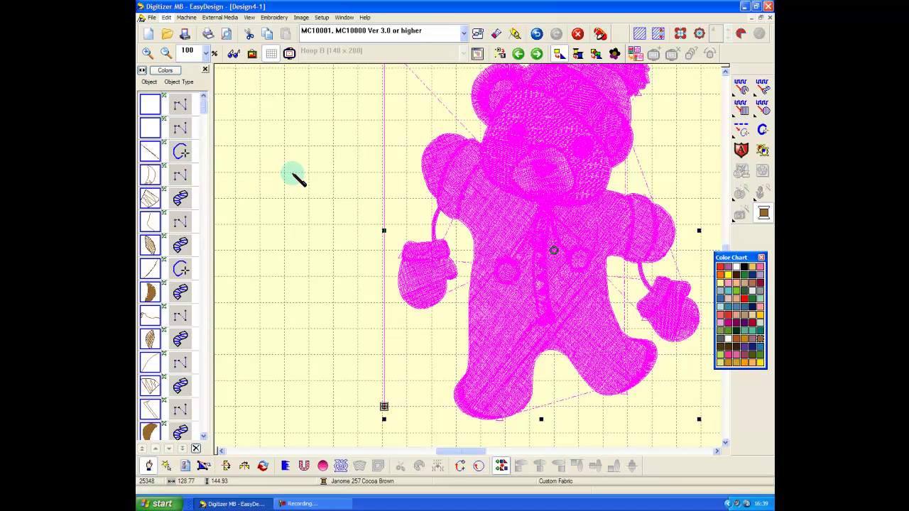
pyautogui.click(297, 181)
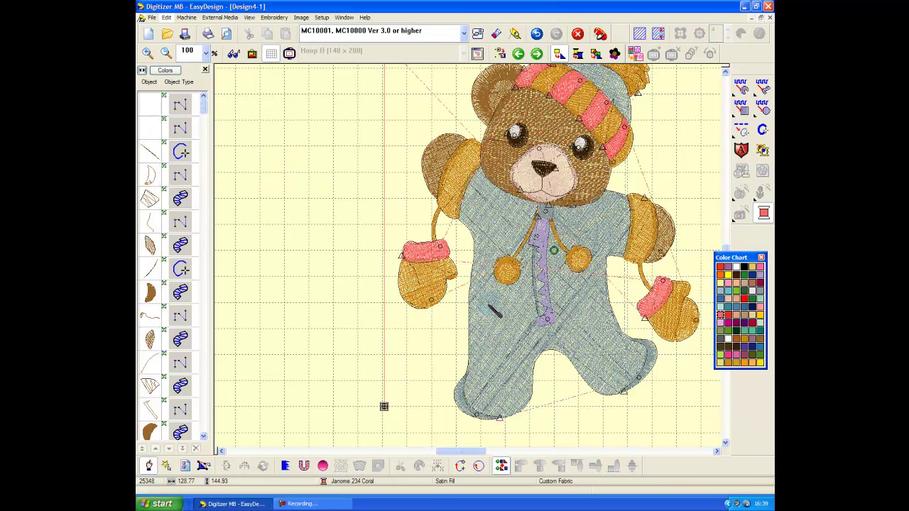
# Insert the monkey design Design4-2 into the current design and group its objects
pyautogui.moveTo(467, 454); pyautogui.dragTo(468, 454)
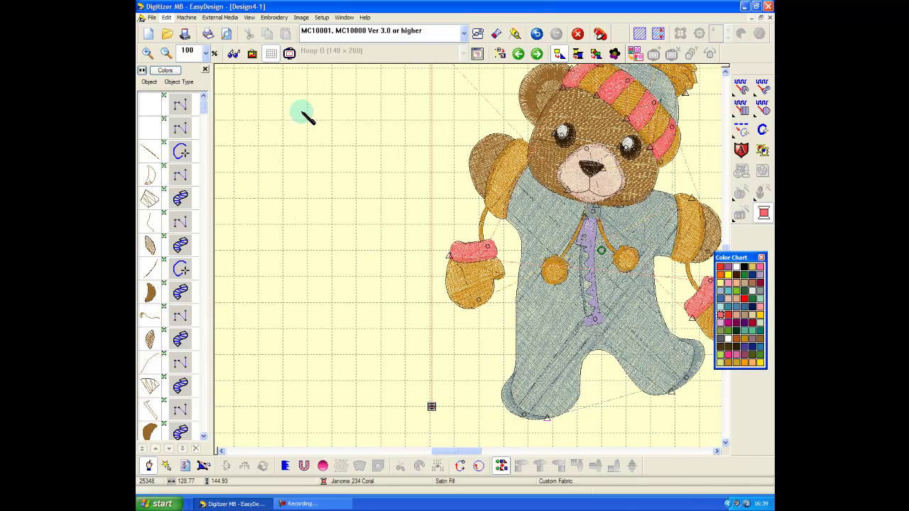
pyautogui.click(275, 17)
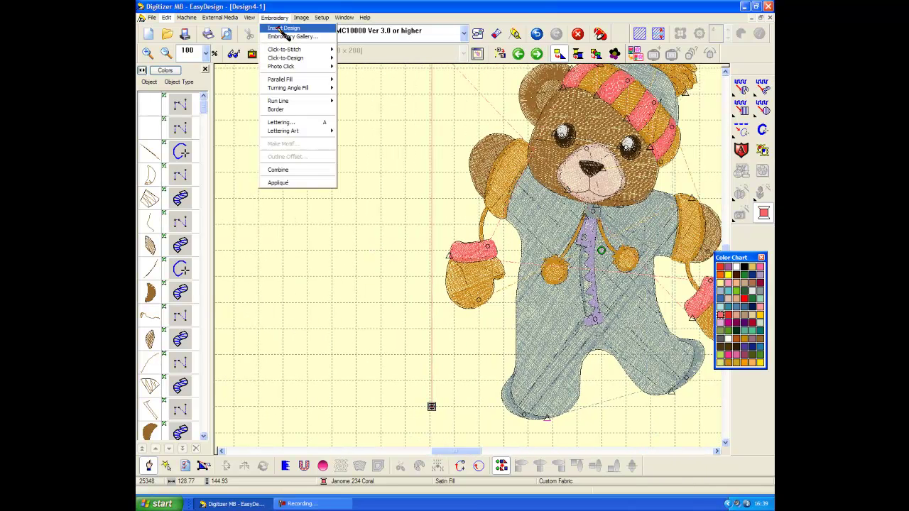
pyautogui.click(282, 29)
pyautogui.click(350, 233)
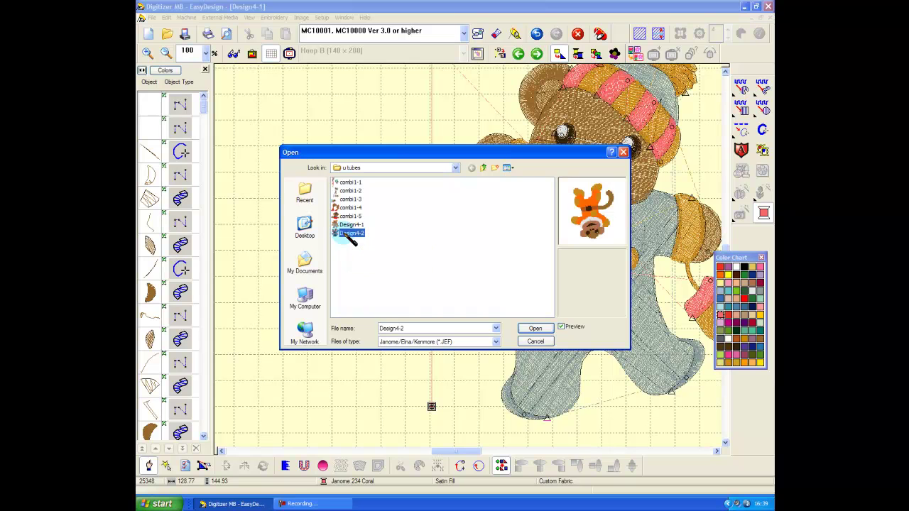
pyautogui.click(537, 329)
pyautogui.click(166, 18)
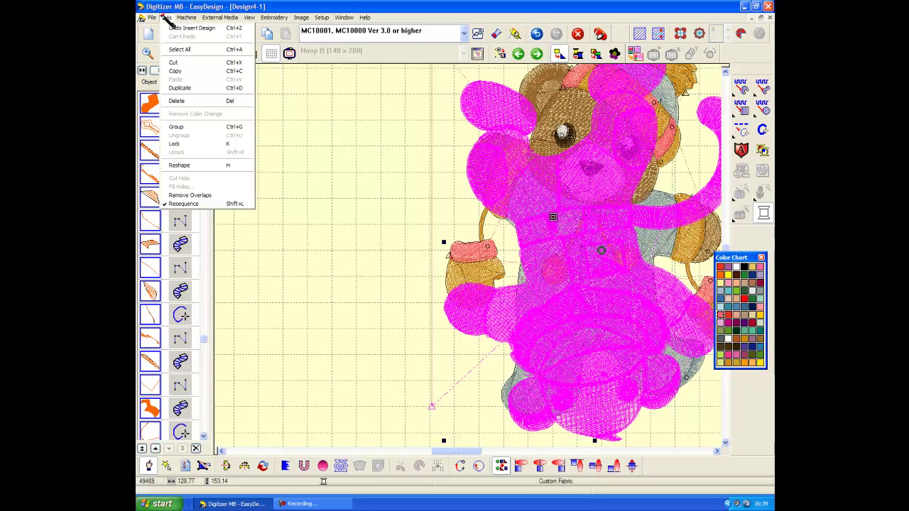
pyautogui.click(189, 128)
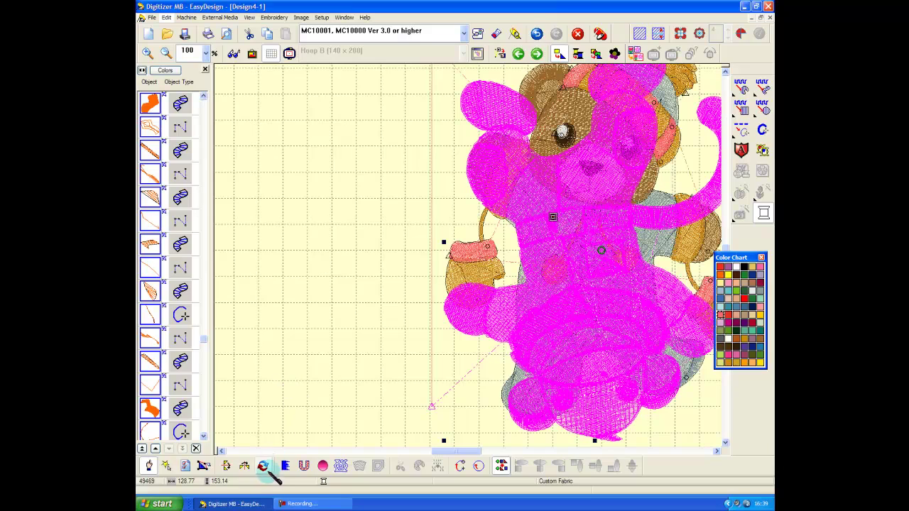
# Rotate the monkey group upright and place it on the left side of the run line, clear of the bear
pyautogui.click(263, 467)
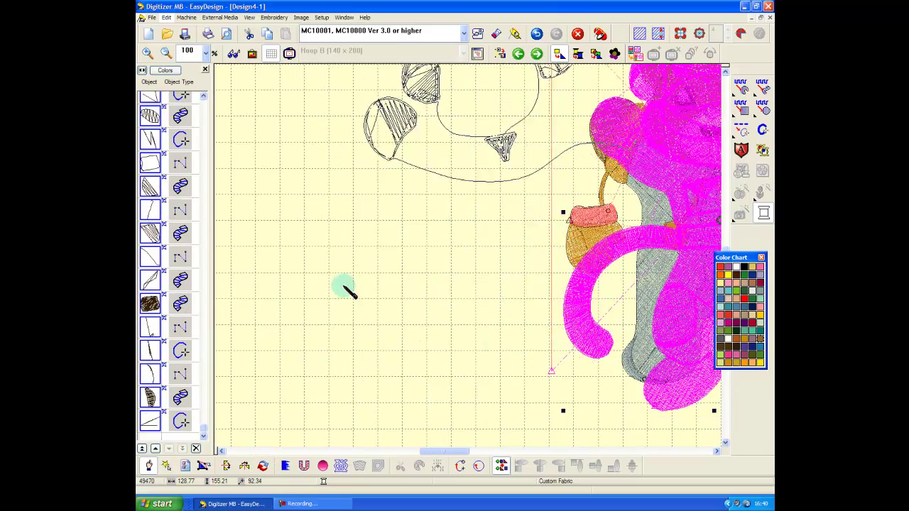
pyautogui.moveTo(320, 292); pyautogui.dragTo(257, 275)
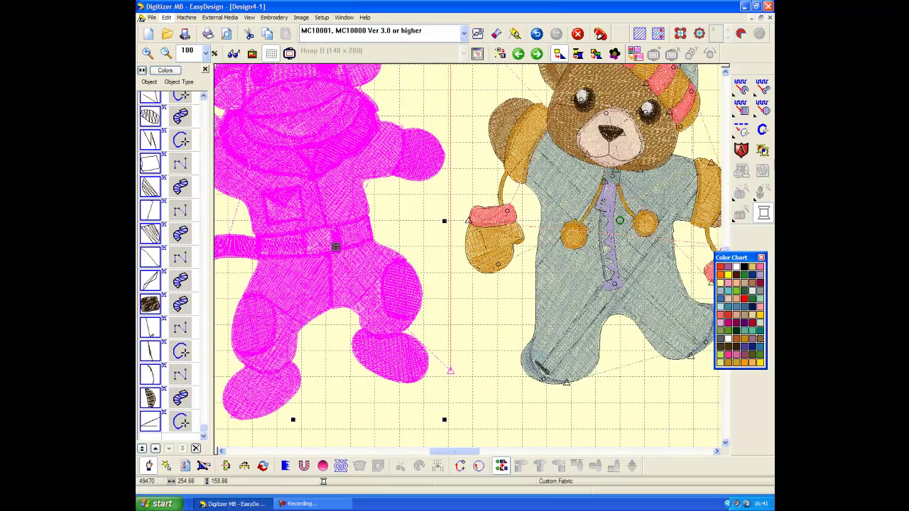
# Show the design at 75% and ungroup the bear and the vertical run line
pyautogui.click(205, 54)
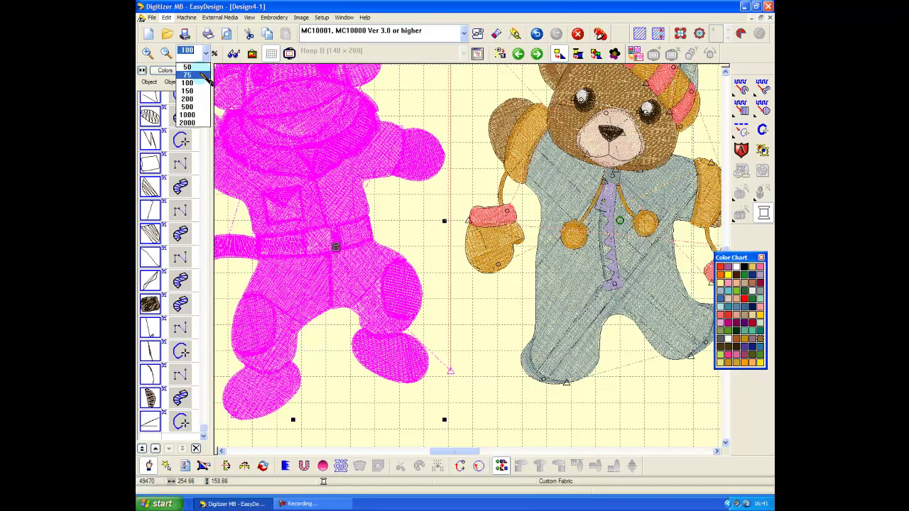
pyautogui.click(188, 75)
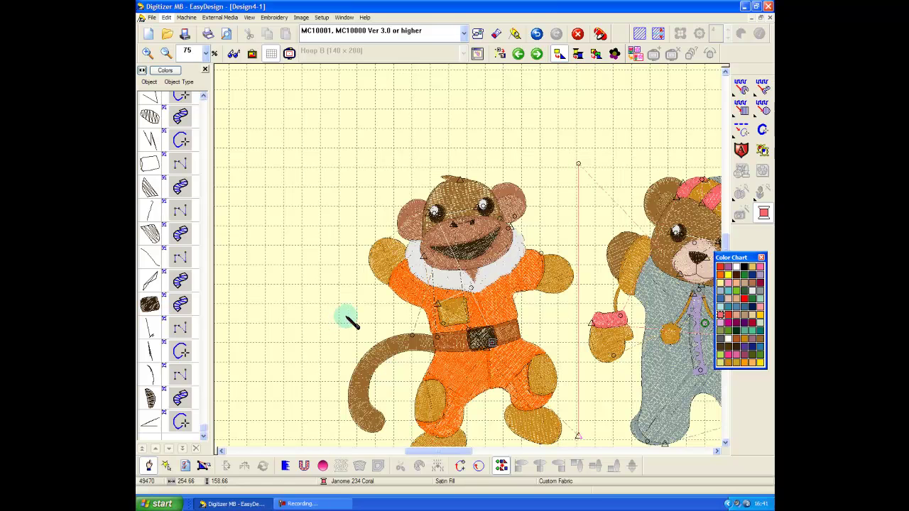
pyautogui.click(577, 225)
pyautogui.click(166, 17)
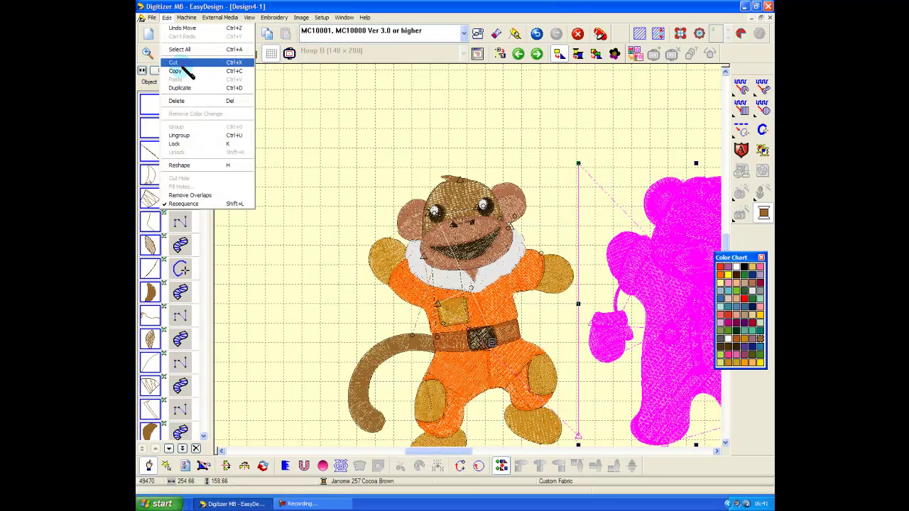
pyautogui.click(179, 135)
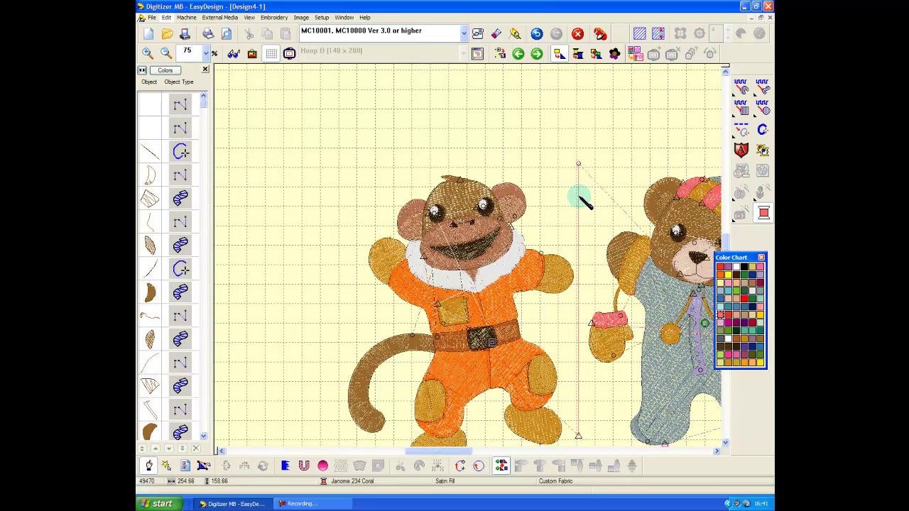
# Move only the vertical run line slightly right, closer to the bear's left-hand mitten
pyautogui.click(155, 103)
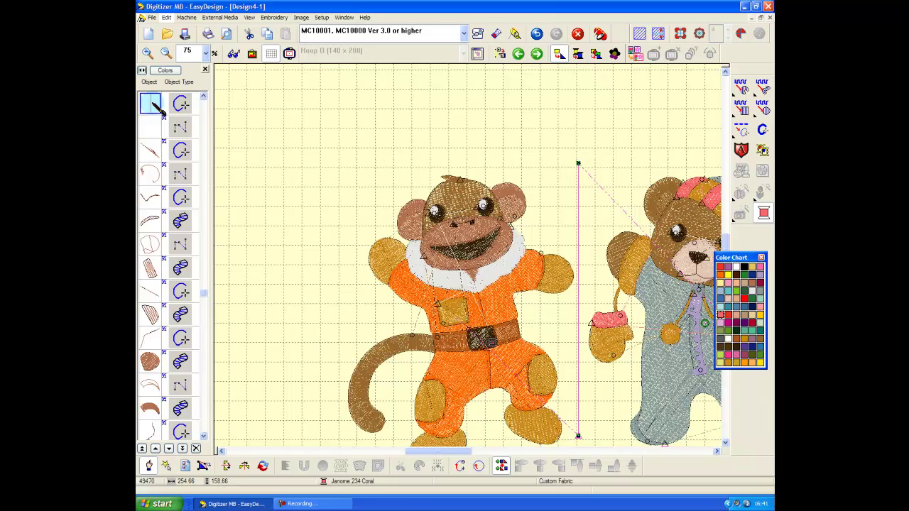
pyautogui.click(575, 235)
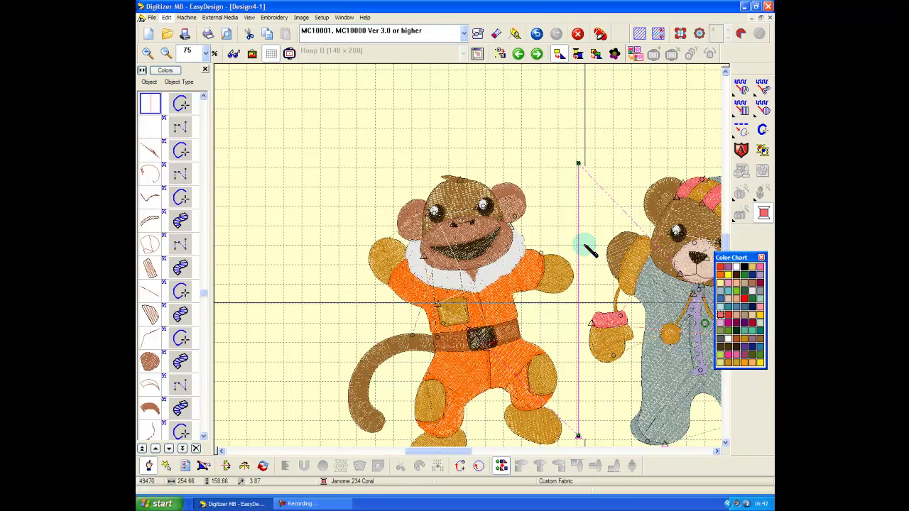
pyautogui.click(584, 246)
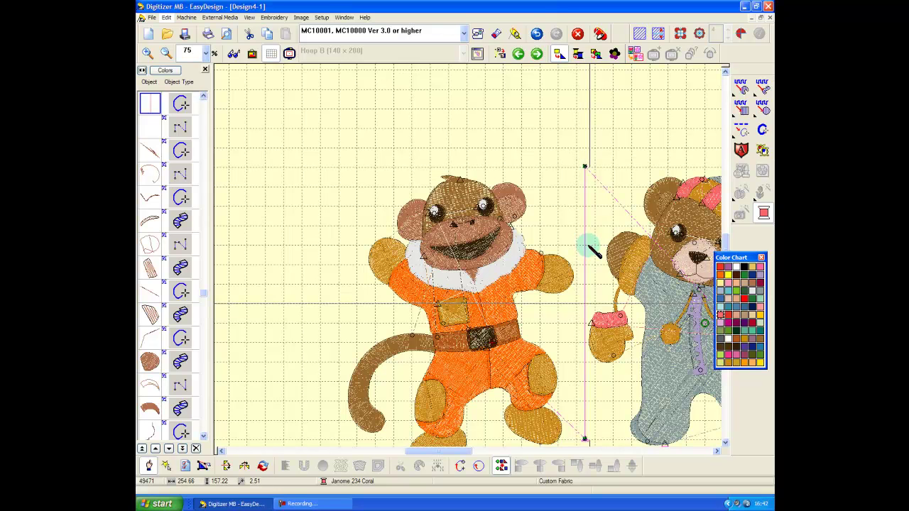
pyautogui.moveTo(588, 247); pyautogui.dragTo(588, 247)
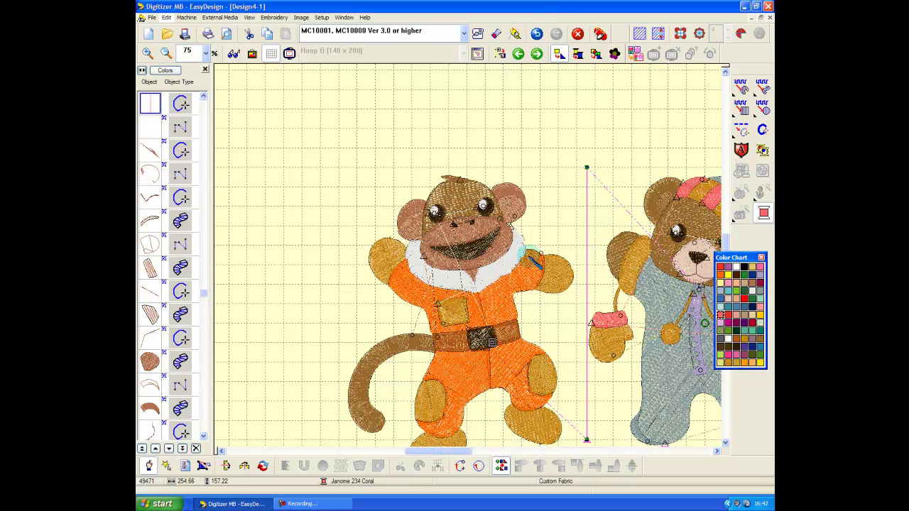
# Move the monkey group right until its raised hand almost touches the vertical run line
pyautogui.click(530, 261)
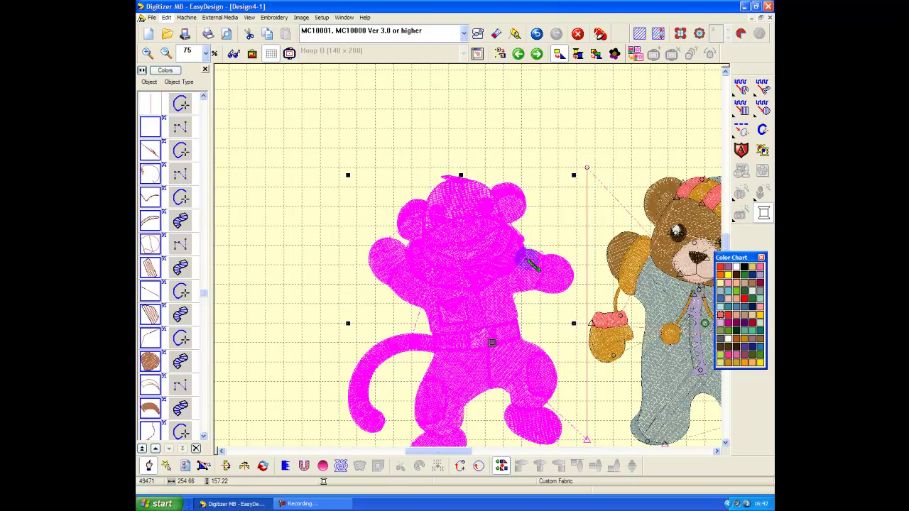
pyautogui.moveTo(529, 262); pyautogui.dragTo(532, 263)
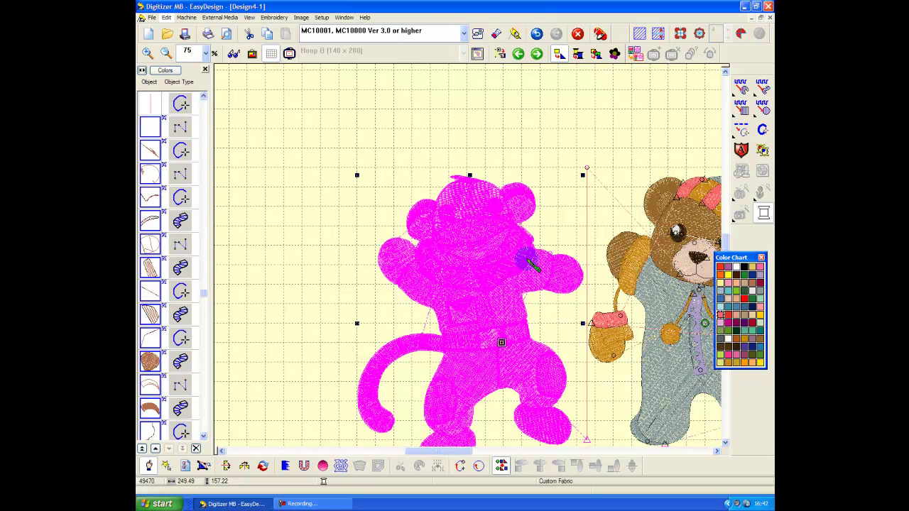
pyautogui.press('Right')
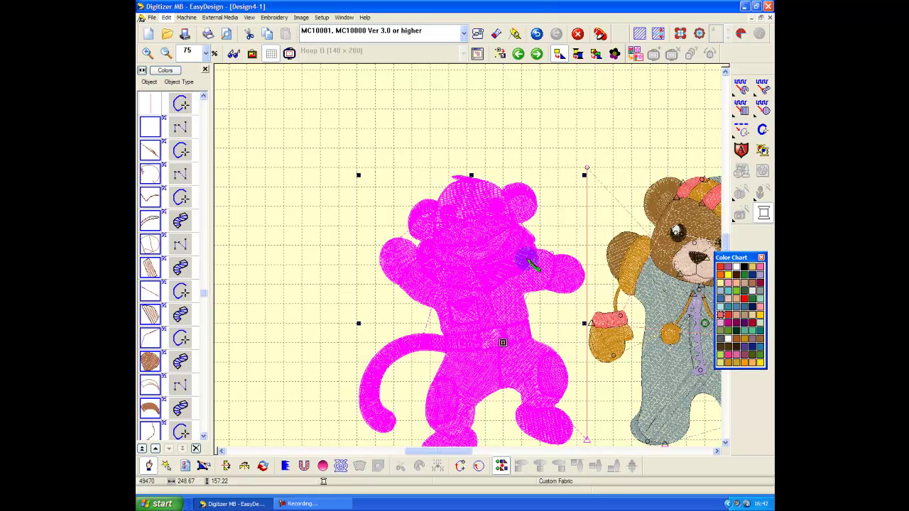
# Duplicate the vertical run line between the animals and colour the copy Janome 241 Peony Purple
pyautogui.click(316, 165)
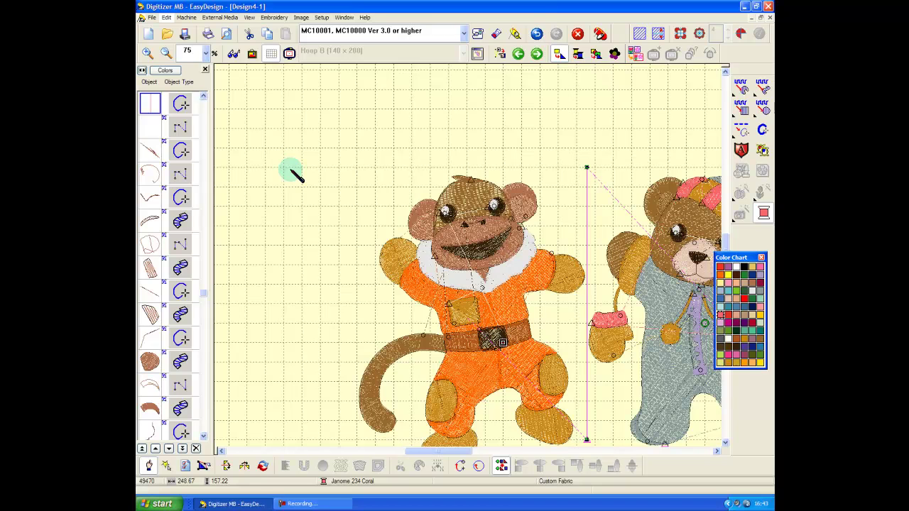
pyautogui.click(156, 448)
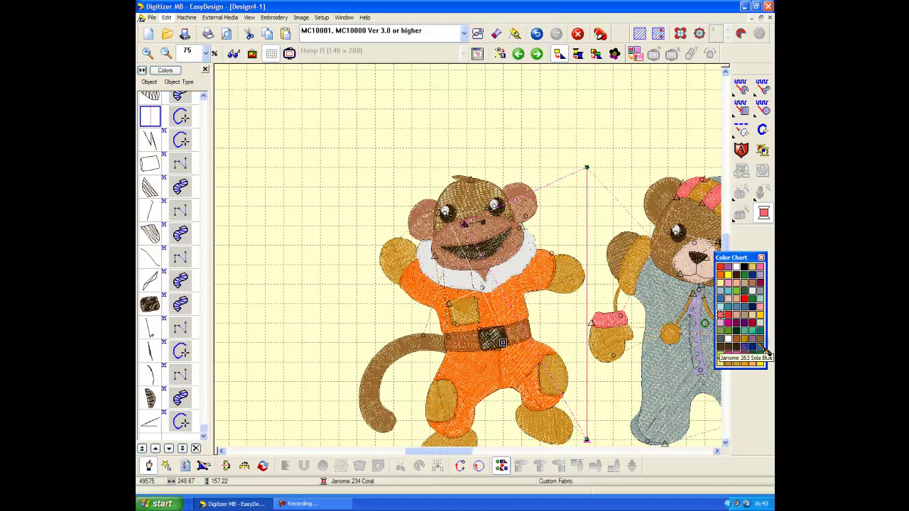
pyautogui.click(730, 324)
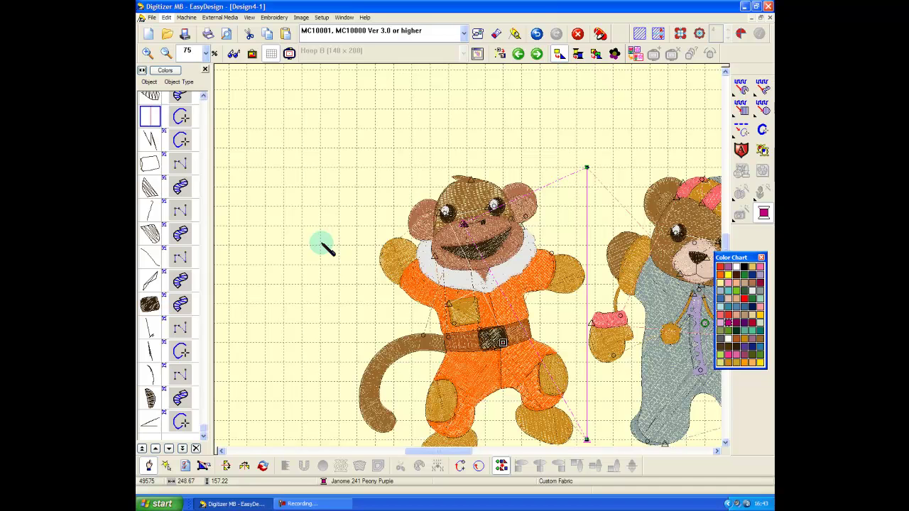
# Move the Peony Purple colour block up the stitch sequence to directly after the bear's coral 234 block
pyautogui.click(178, 73)
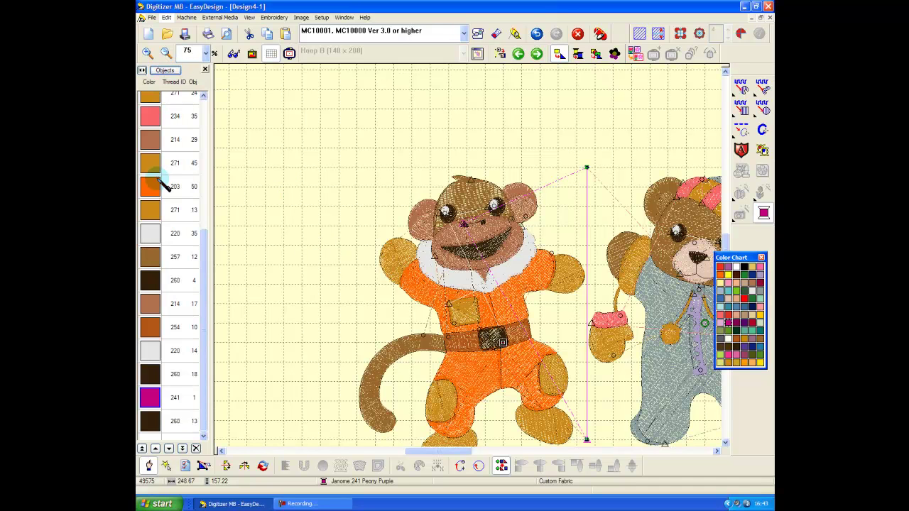
pyautogui.moveTo(161, 248); pyautogui.dragTo(152, 332)
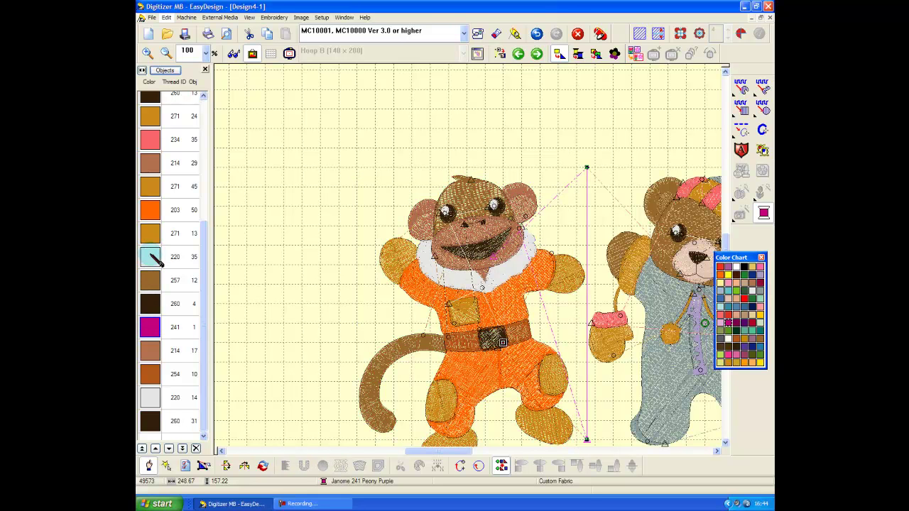
pyautogui.moveTo(156, 261); pyautogui.dragTo(161, 165)
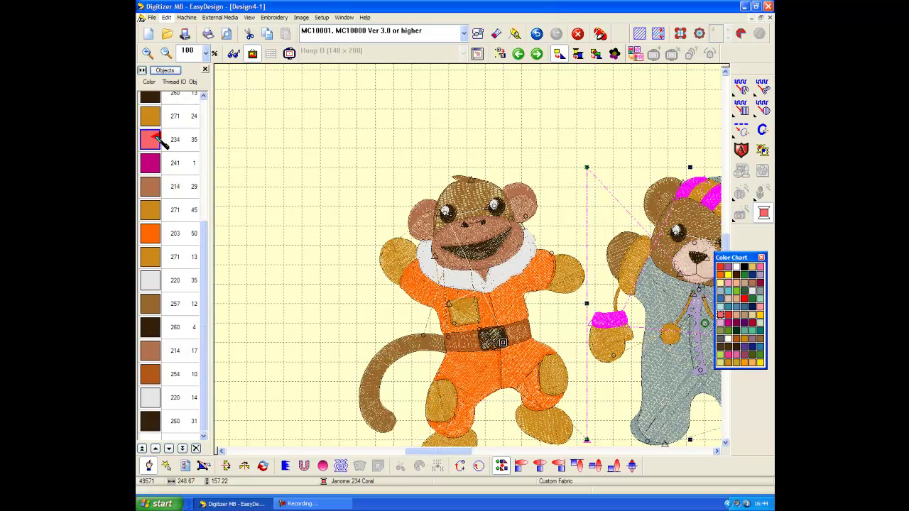
pyautogui.click(161, 142)
pyautogui.click(150, 164)
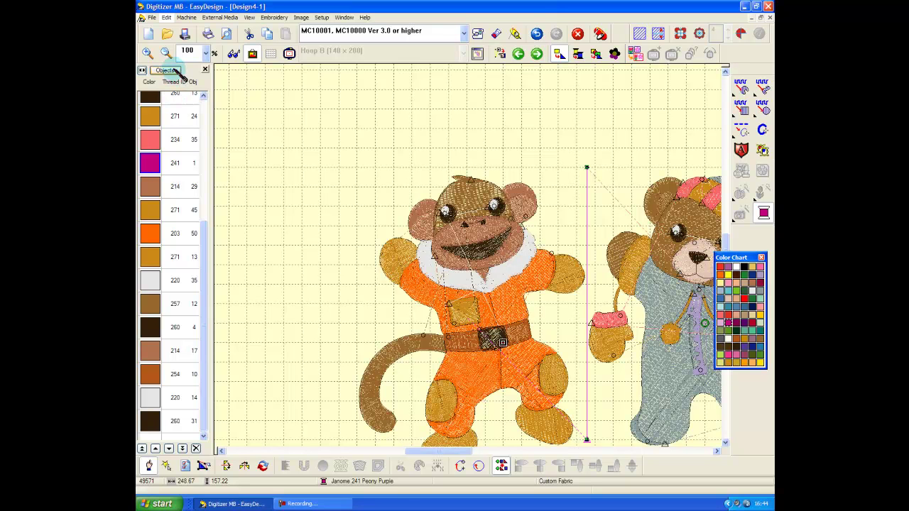
# Recolour the coral vertical run line that ends the bear's objects to Janome 218 Yellow Green
pyautogui.click(165, 71)
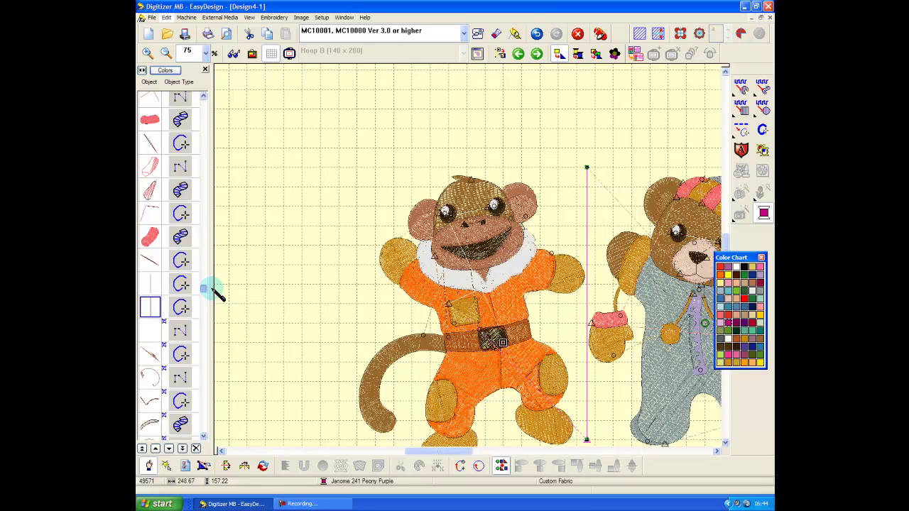
pyautogui.click(152, 284)
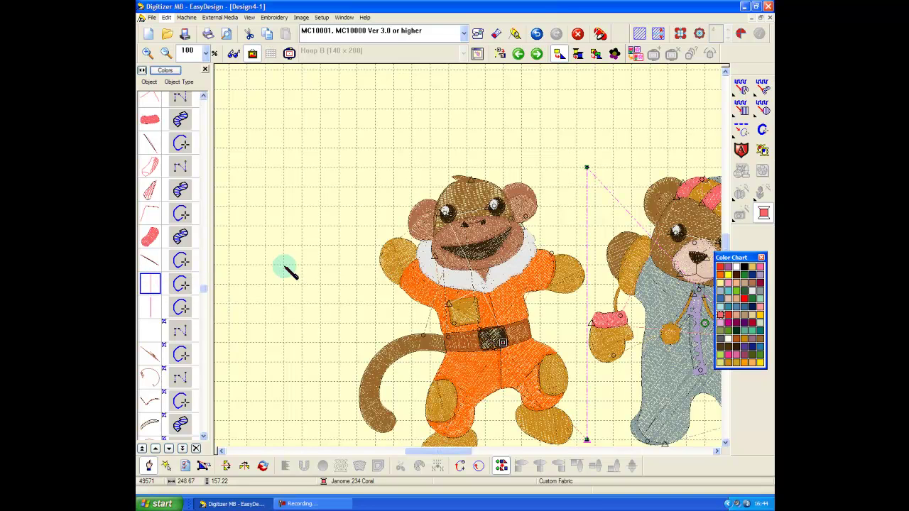
pyautogui.click(736, 291)
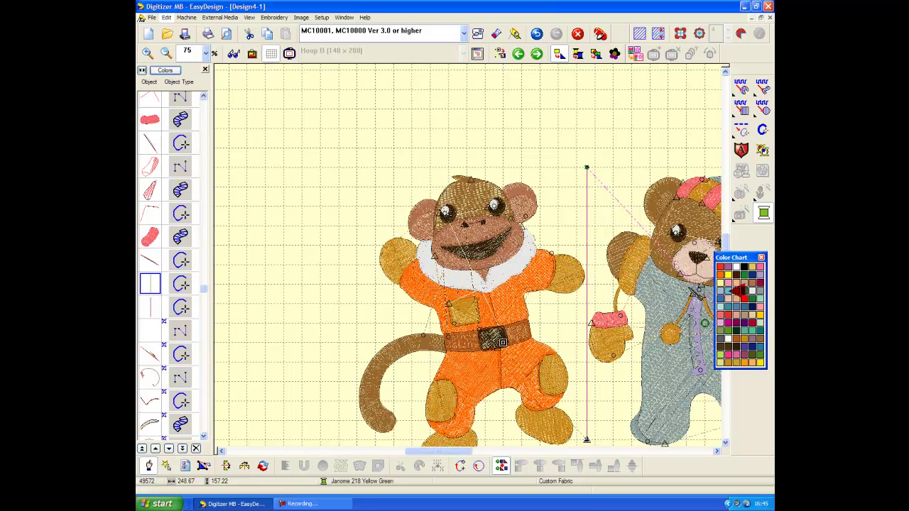
pyautogui.click(149, 305)
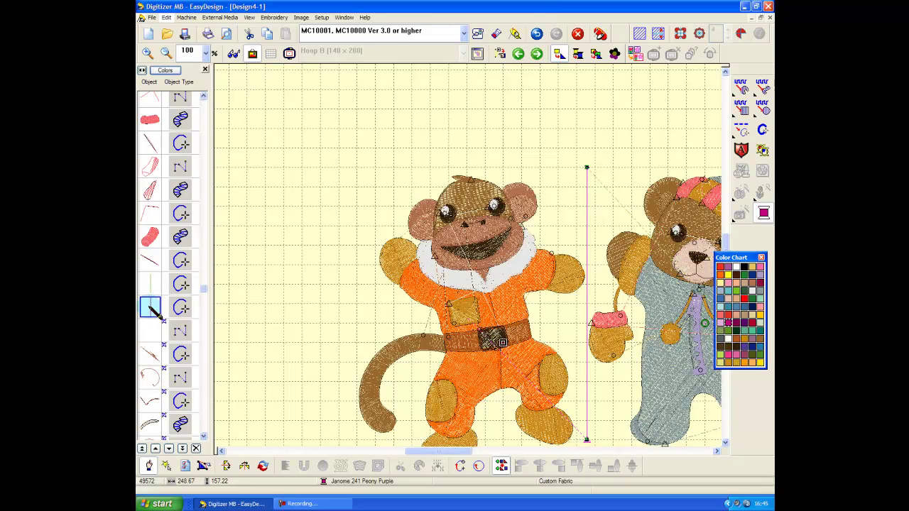
pyautogui.click(152, 285)
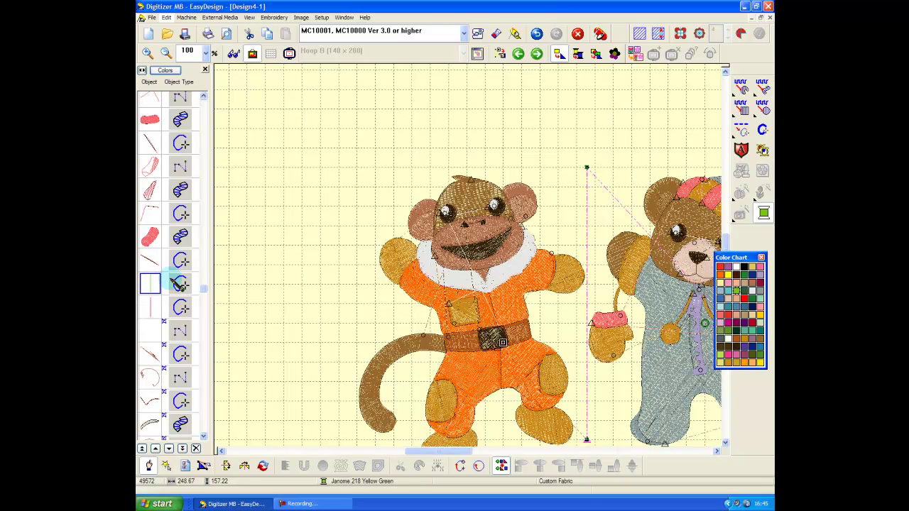
# Select all the bear's objects together with the Yellow Green run line and group them
pyautogui.scroll(-1, 206, 294)
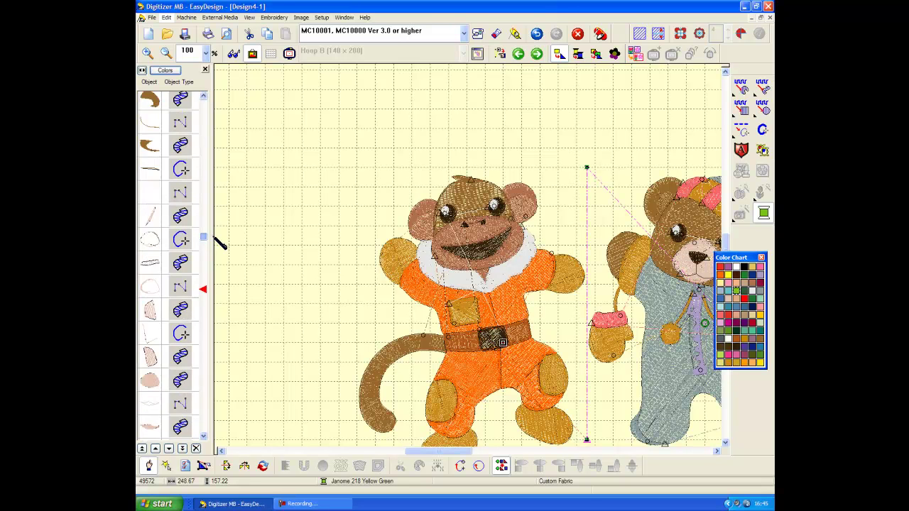
pyautogui.click(165, 17)
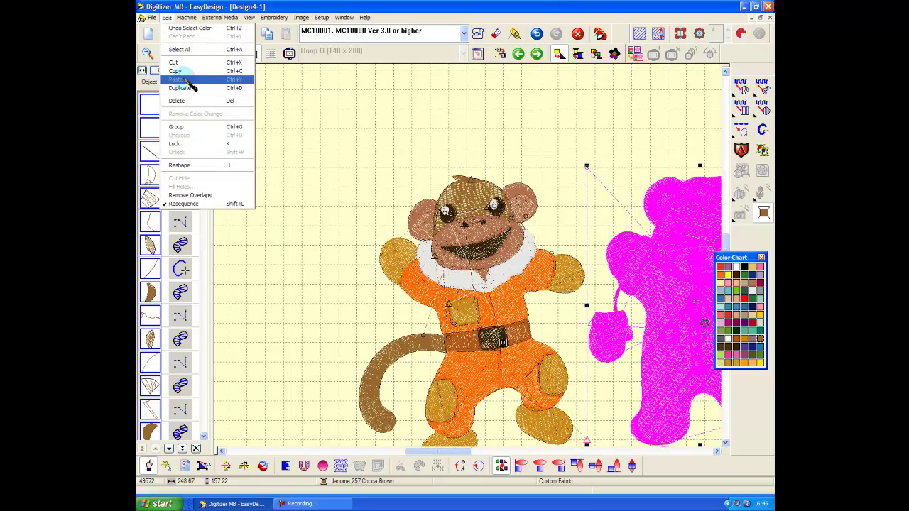
pyautogui.click(177, 128)
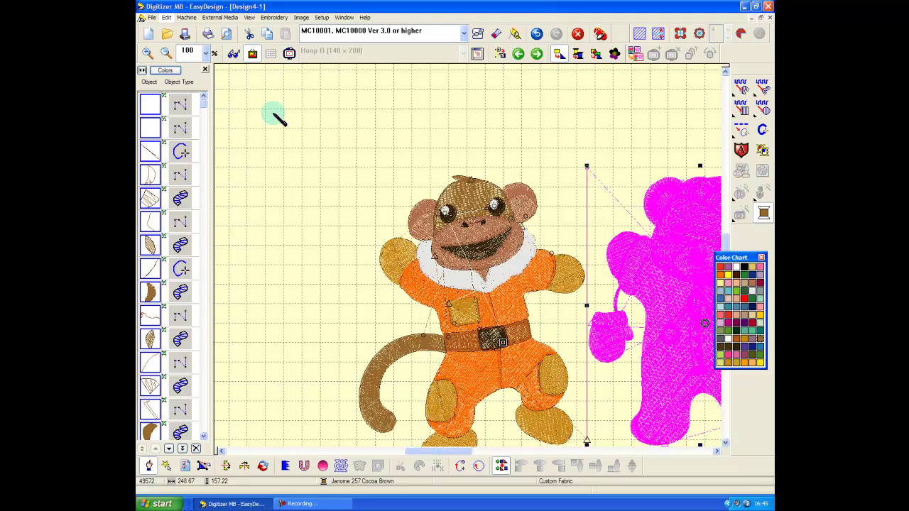
# Copy the bear group and paste it into a new design
pyautogui.click(268, 34)
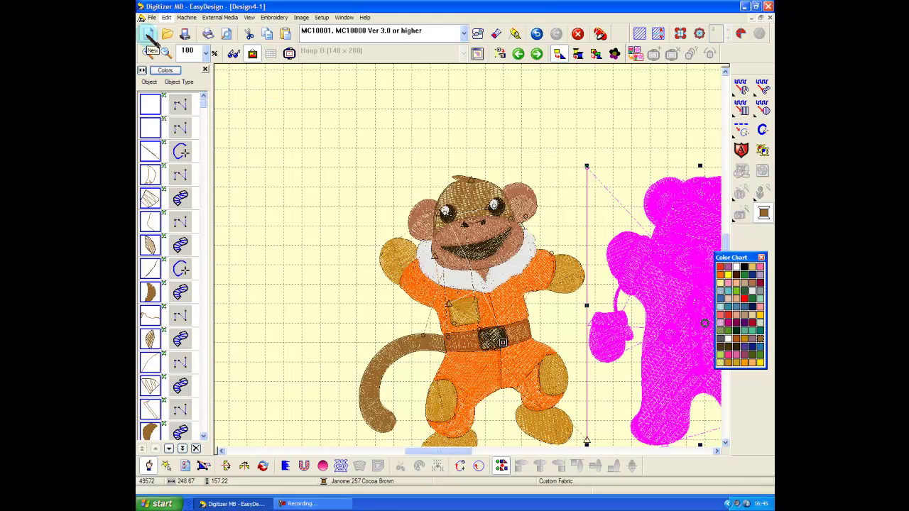
pyautogui.click(149, 36)
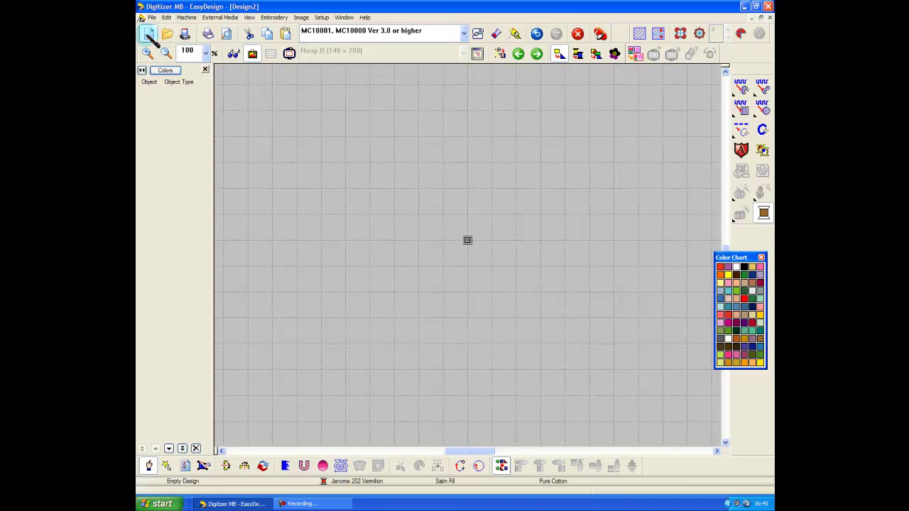
pyautogui.rightClick(435, 154)
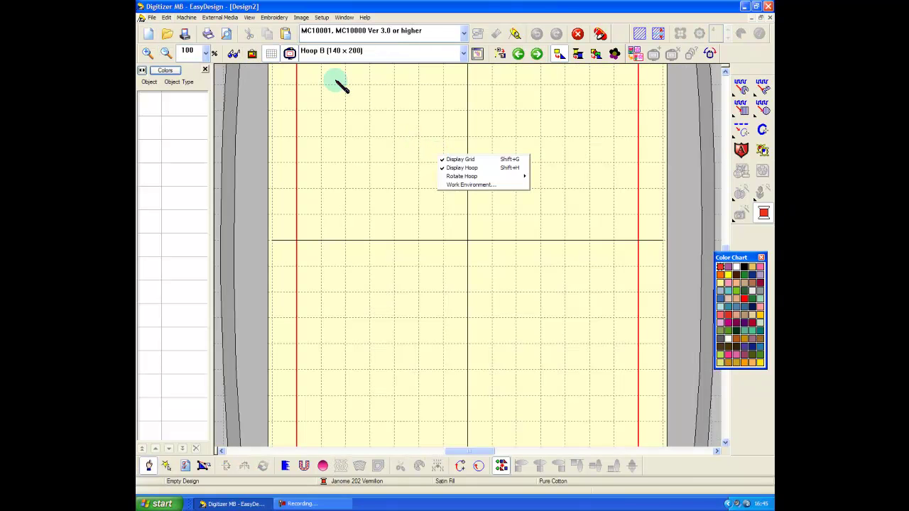
pyautogui.click(285, 33)
pyautogui.click(629, 132)
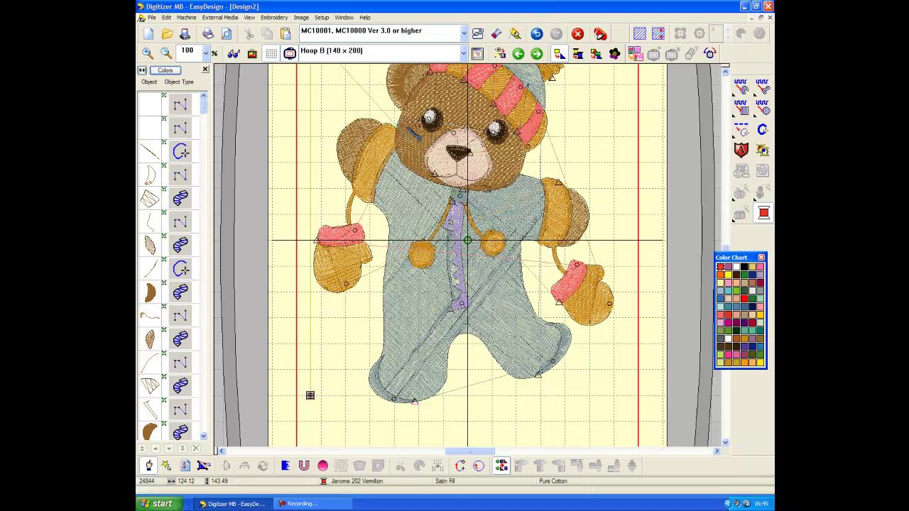
# In Design4-1, delete the bear group with its run line and display the Hoop B (140 x 200) outline
pyautogui.click(345, 17)
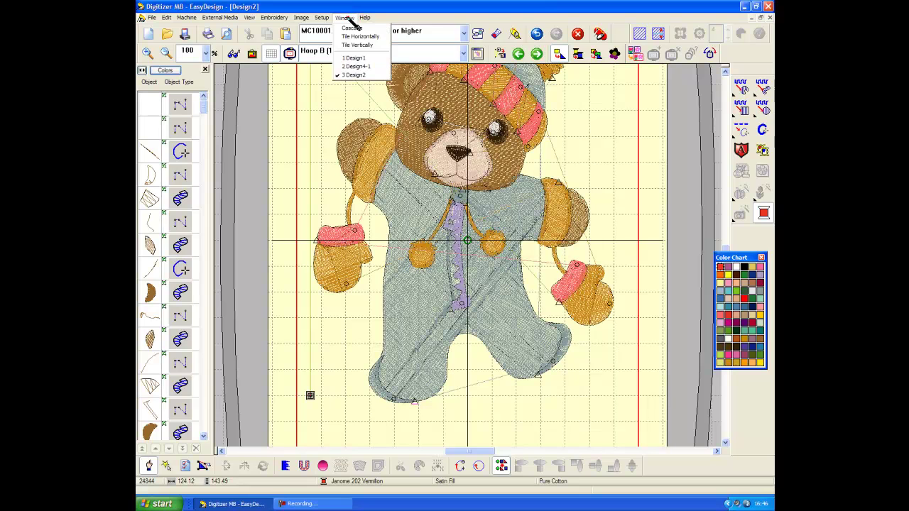
pyautogui.click(355, 66)
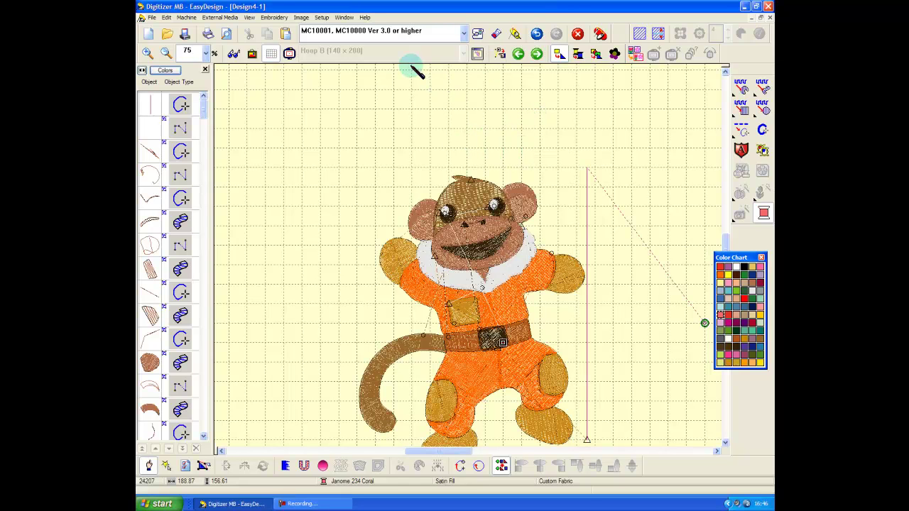
pyautogui.click(289, 54)
# Group the monkey with the Peony Purple run line and centre the group in the hoop
pyautogui.click(167, 17)
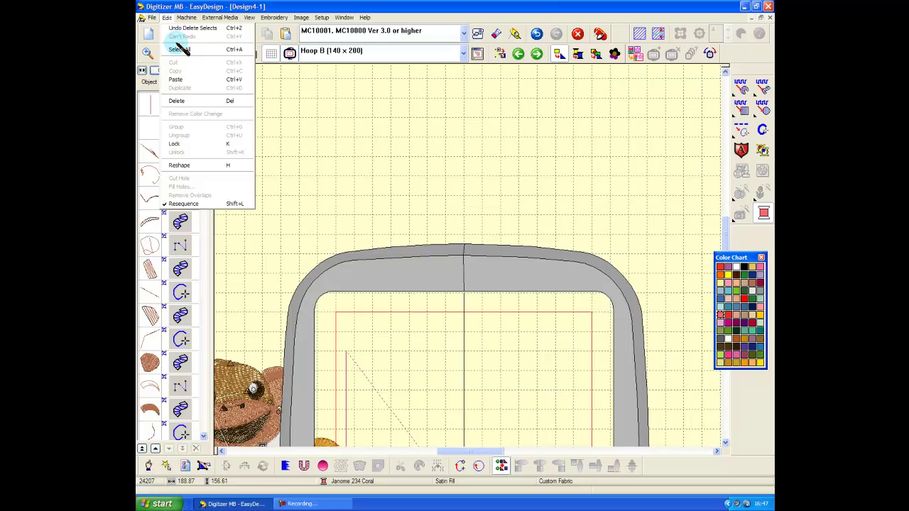
pyautogui.click(181, 53)
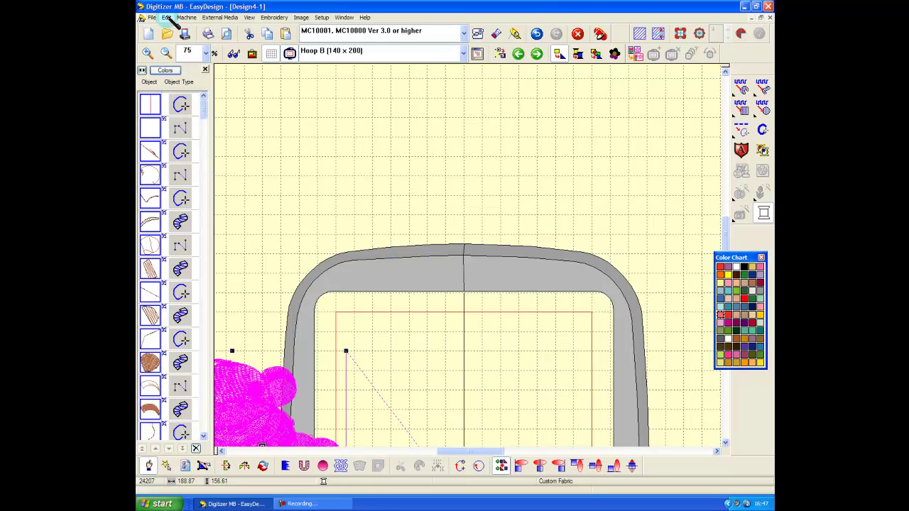
pyautogui.click(168, 17)
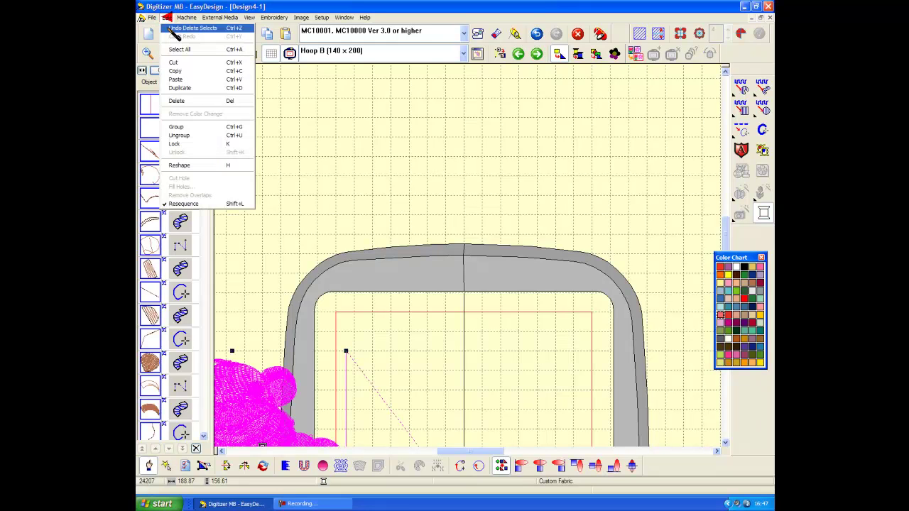
pyautogui.click(186, 128)
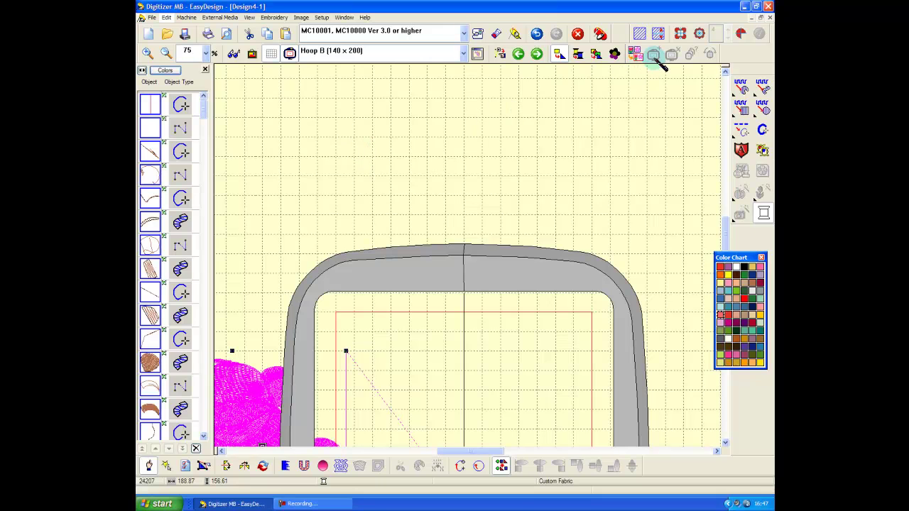
pyautogui.click(742, 35)
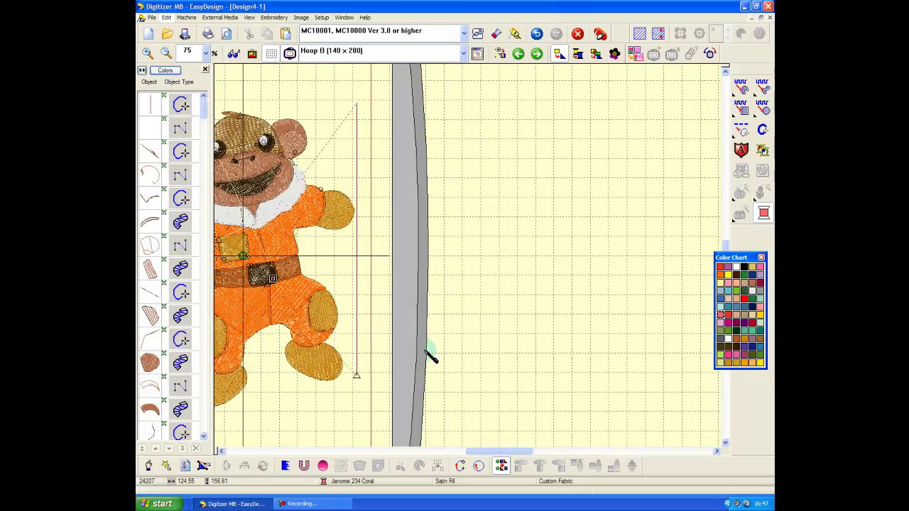
pyautogui.moveTo(499, 450); pyautogui.dragTo(482, 458)
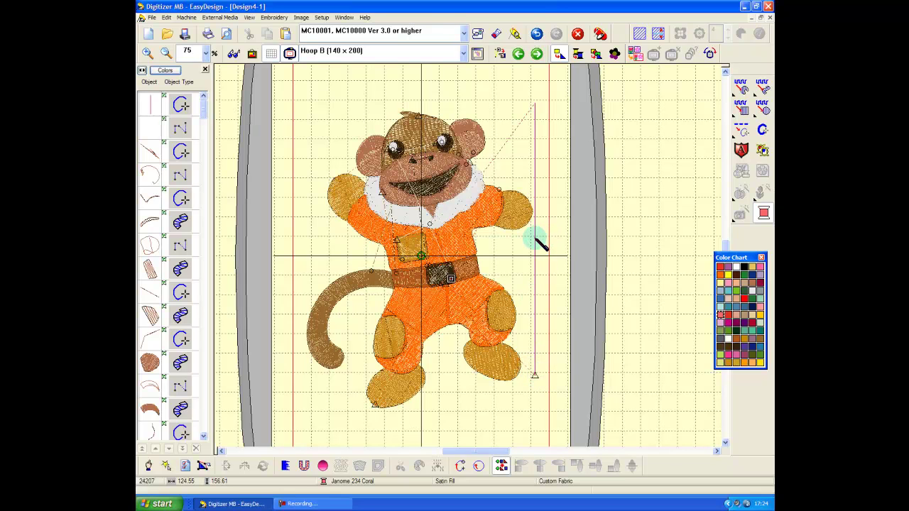
# Switch to Design2 and examine the bear's run line and start and end point within the hoop
pyautogui.click(343, 17)
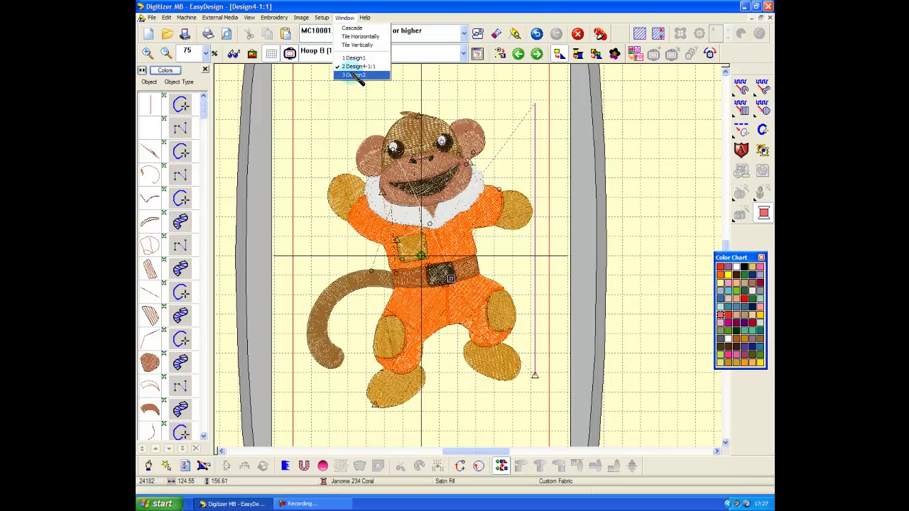
pyautogui.click(355, 65)
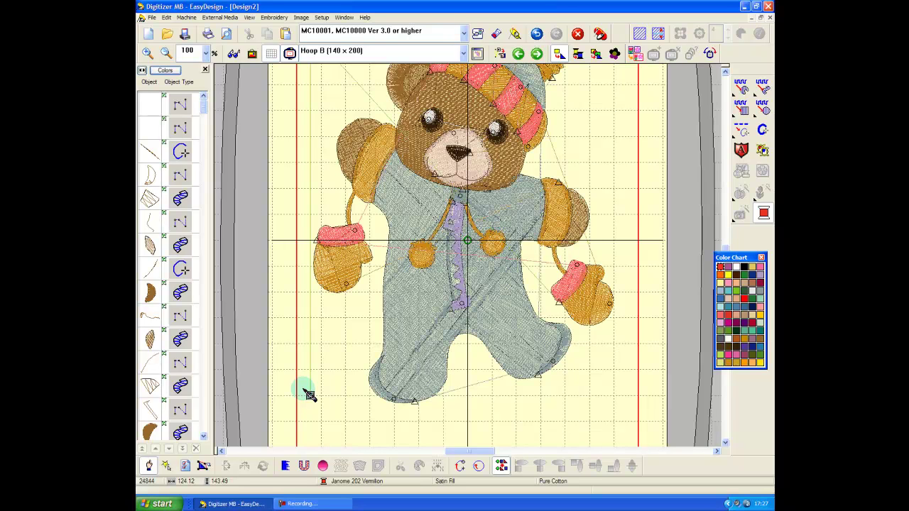
pyautogui.click(309, 394)
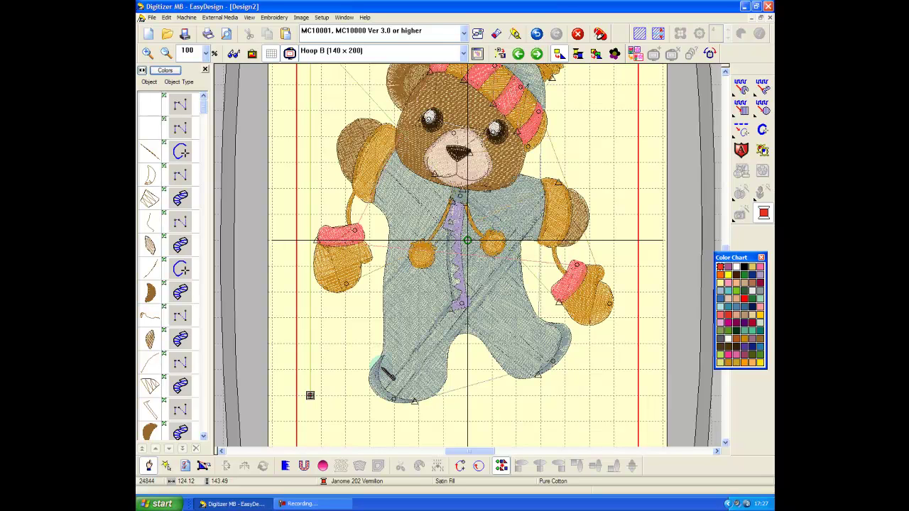
pyautogui.click(311, 395)
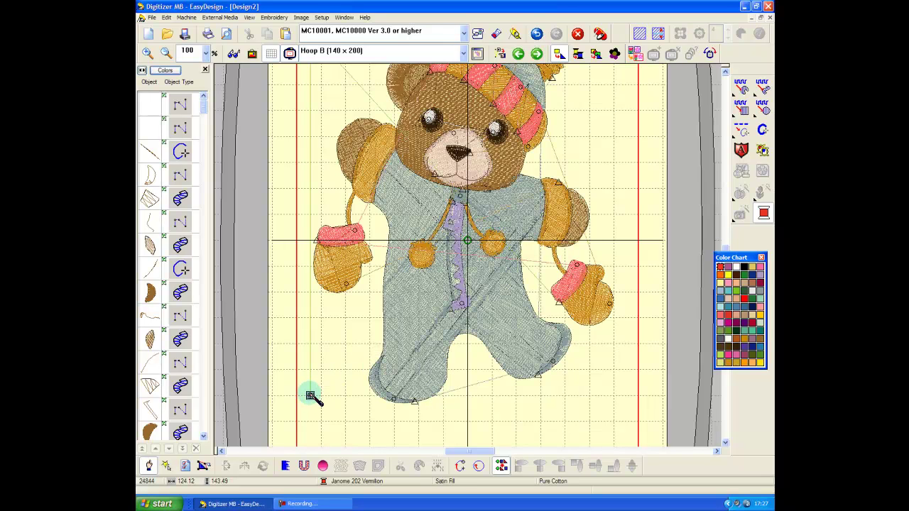
pyautogui.click(310, 42)
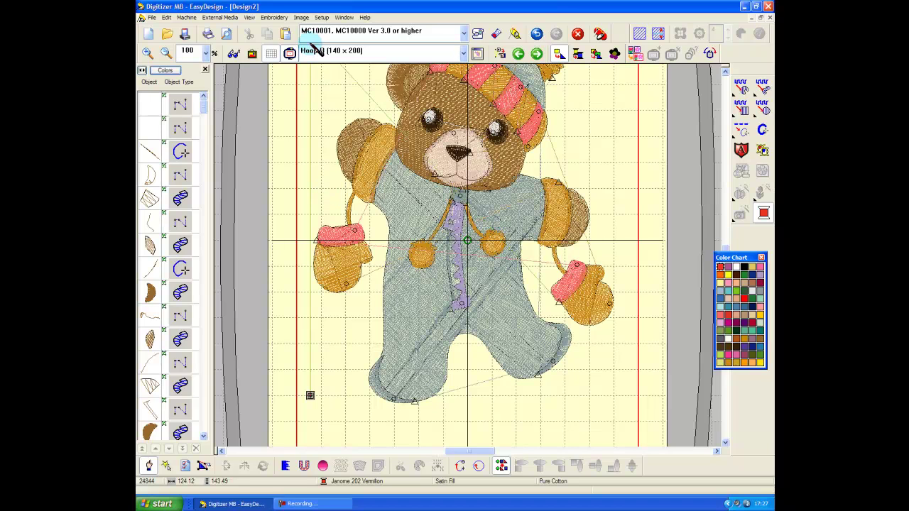
pyautogui.click(466, 147)
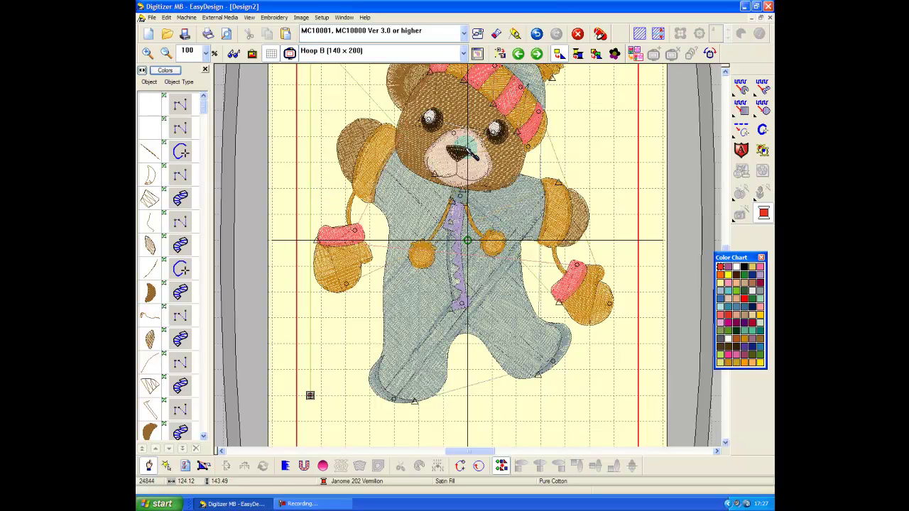
pyautogui.click(464, 184)
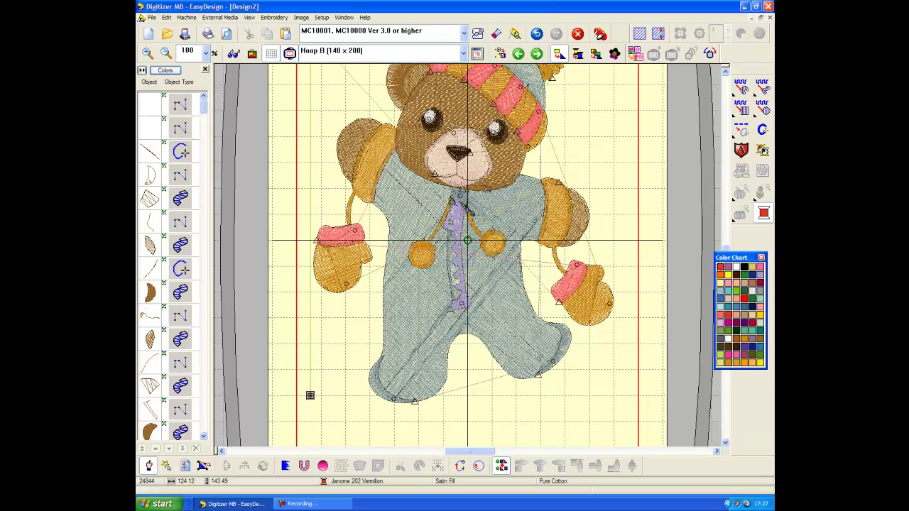
pyautogui.click(438, 165)
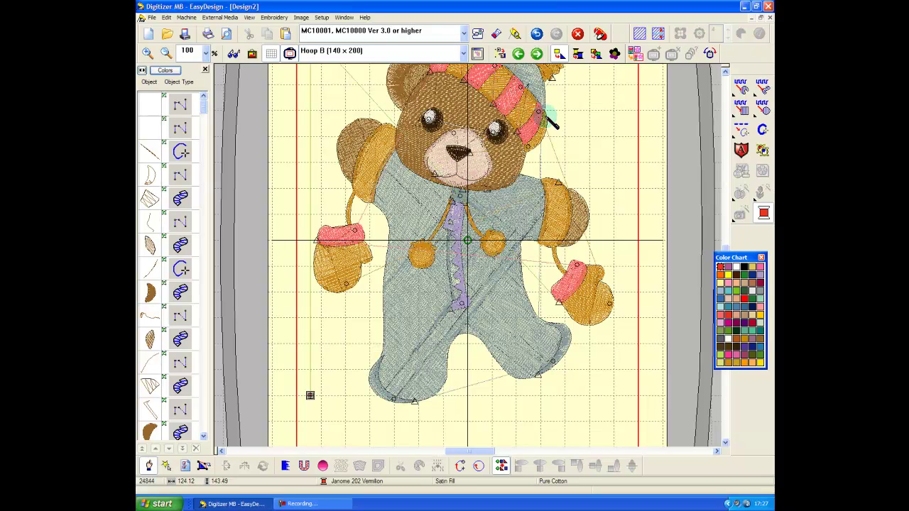
# Examine the top and bottom ends of the bear's vertical run line against the Hoop B boundary in Design2
pyautogui.click(725, 71)
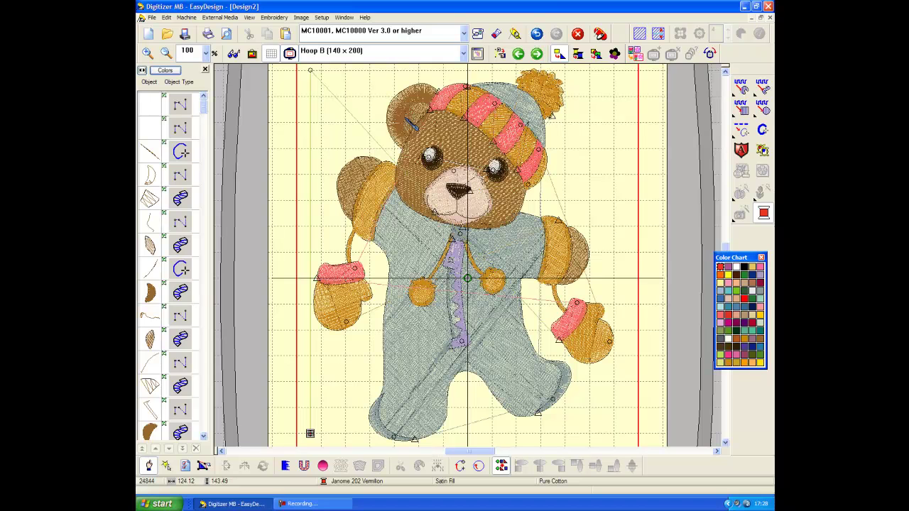
pyautogui.click(379, 125)
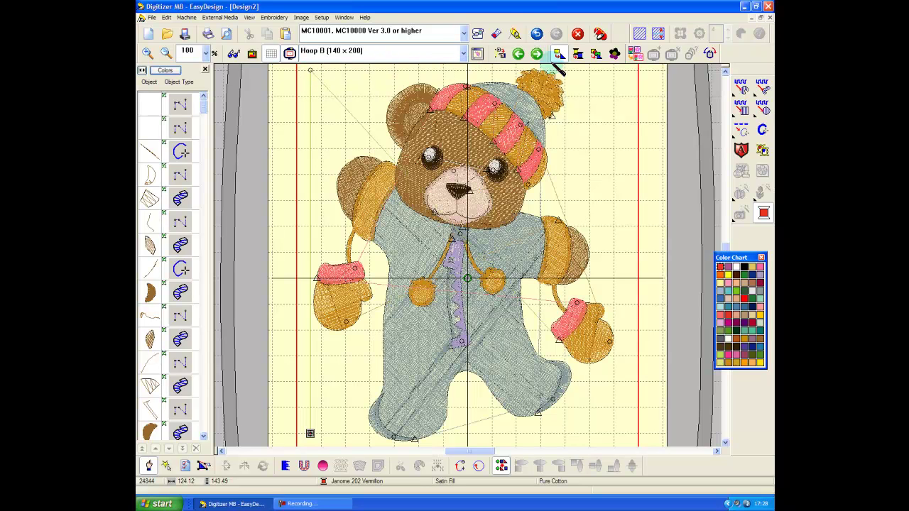
pyautogui.click(559, 54)
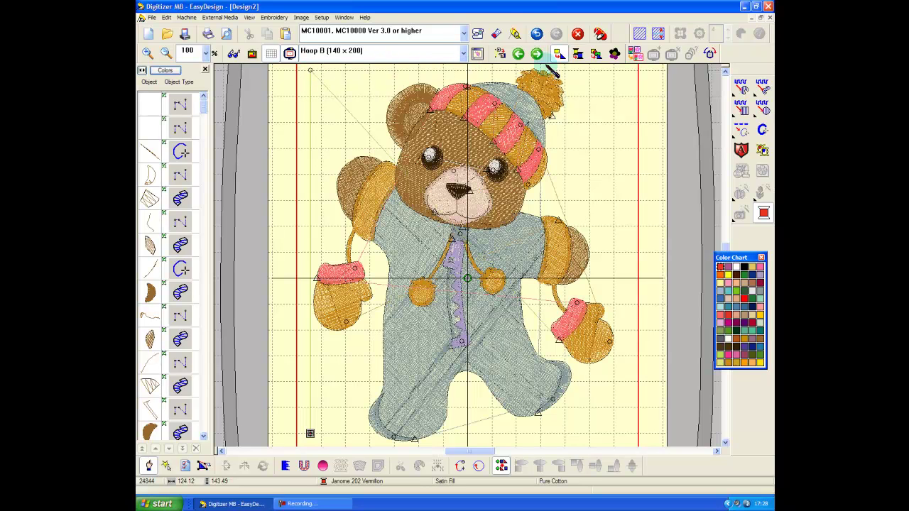
pyautogui.click(310, 71)
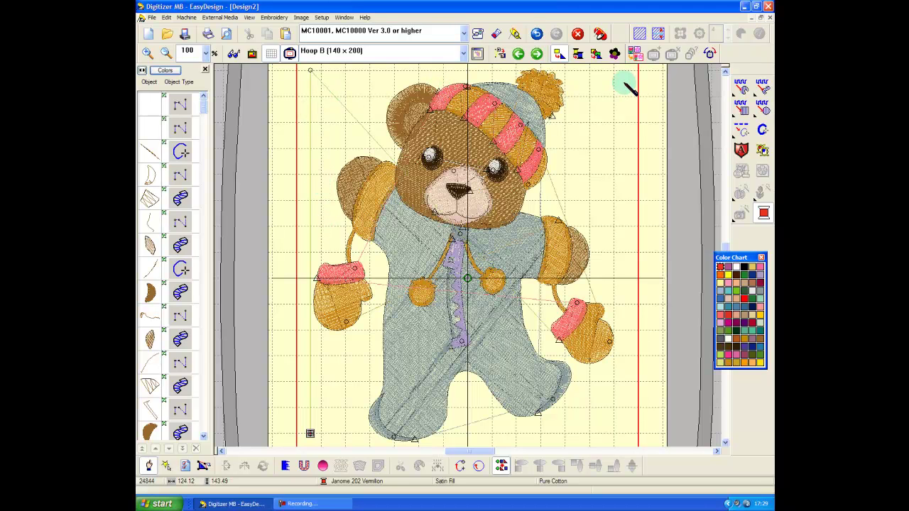
pyautogui.click(725, 70)
pyautogui.click(725, 70)
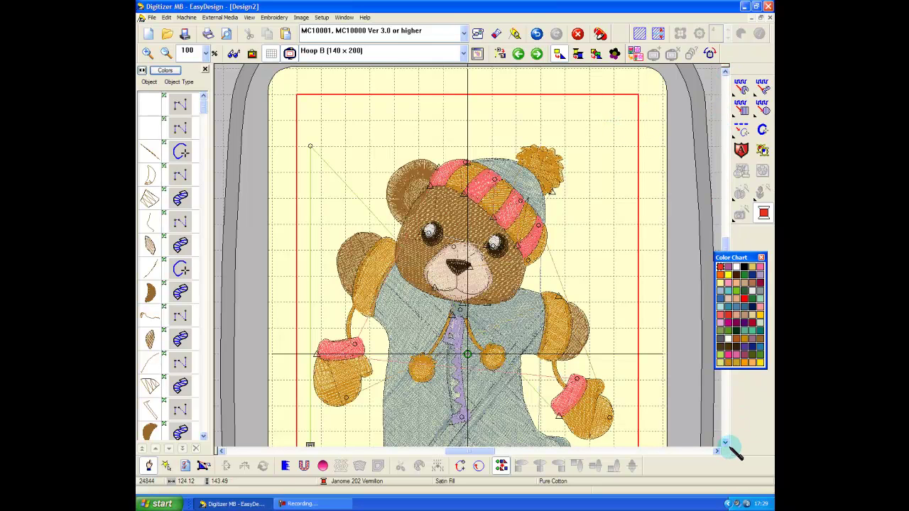
pyautogui.scroll(-4, 725, 442)
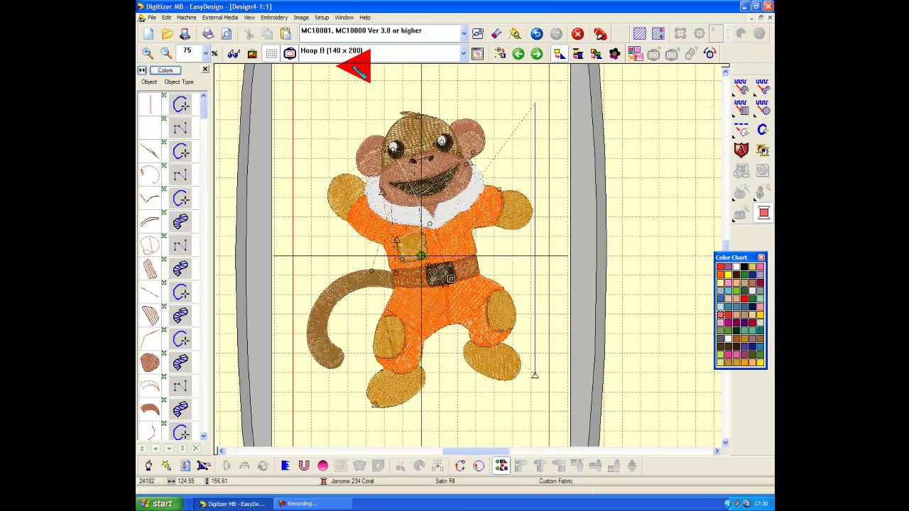
# Save the monkey design in Design4-1 as "monky align" in the Janome/Elna/Kenmore (*.JEF) format
pyautogui.click(151, 17)
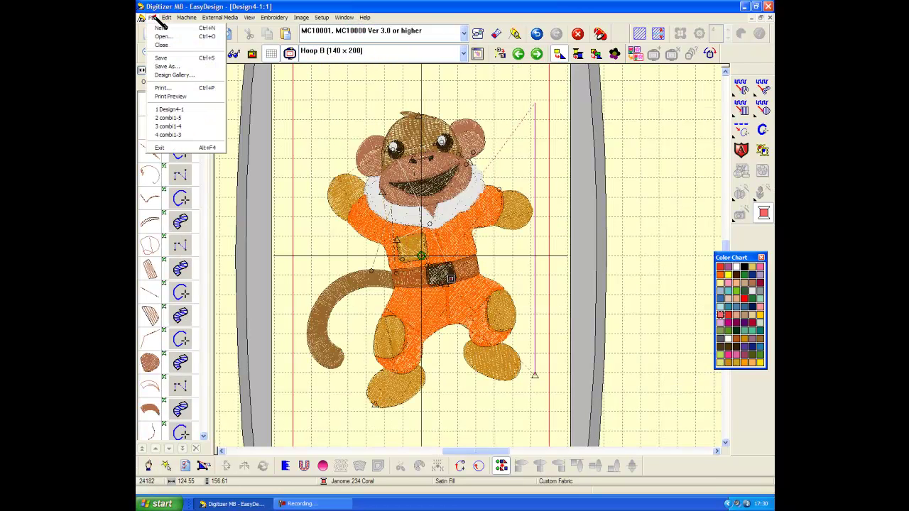
pyautogui.click(165, 66)
pyautogui.click(472, 334)
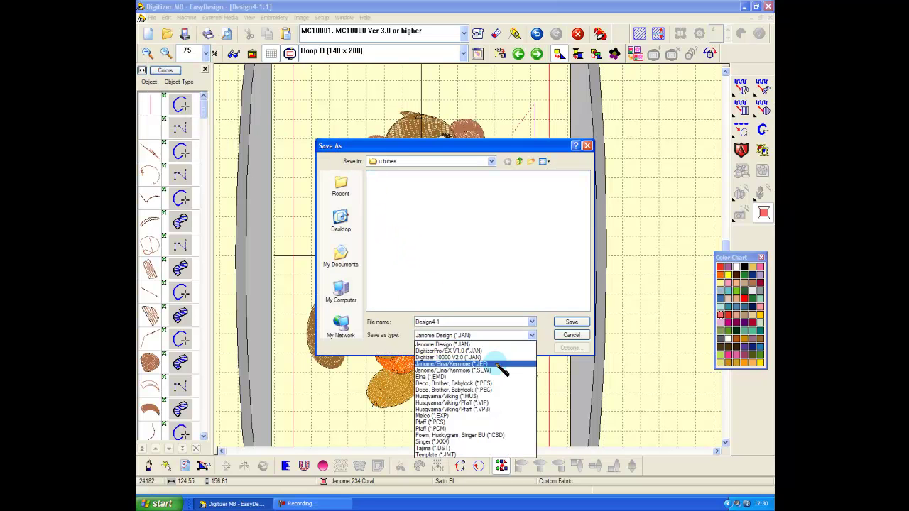
pyautogui.click(499, 365)
pyautogui.click(487, 324)
pyautogui.write('mo')
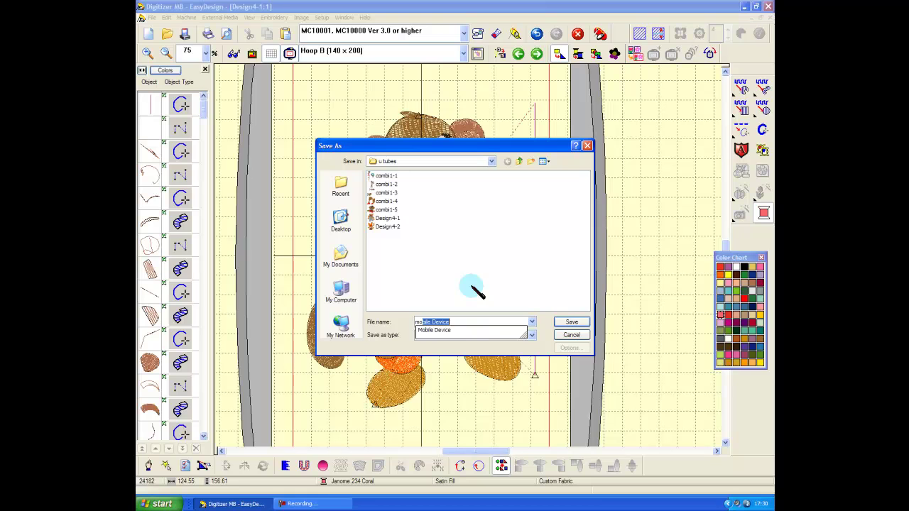
pyautogui.write('nky align')
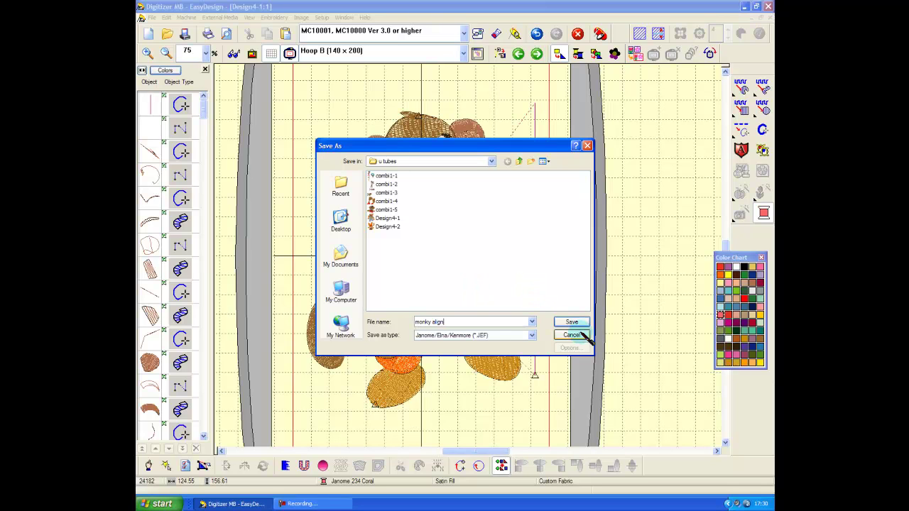
pyautogui.click(573, 323)
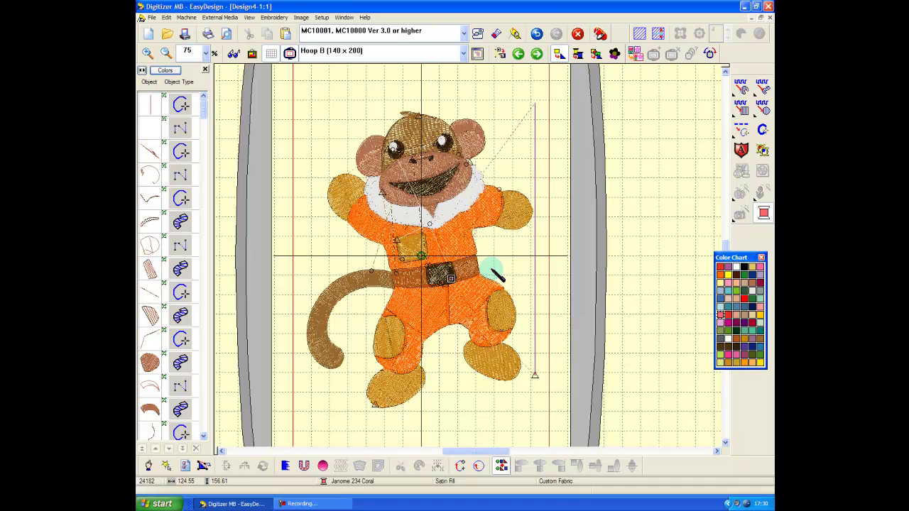
# Switch to Design2 and save the bear design as "ted align" in the Janome/Elna/Kenmore (*.JEF) format
pyautogui.click(345, 18)
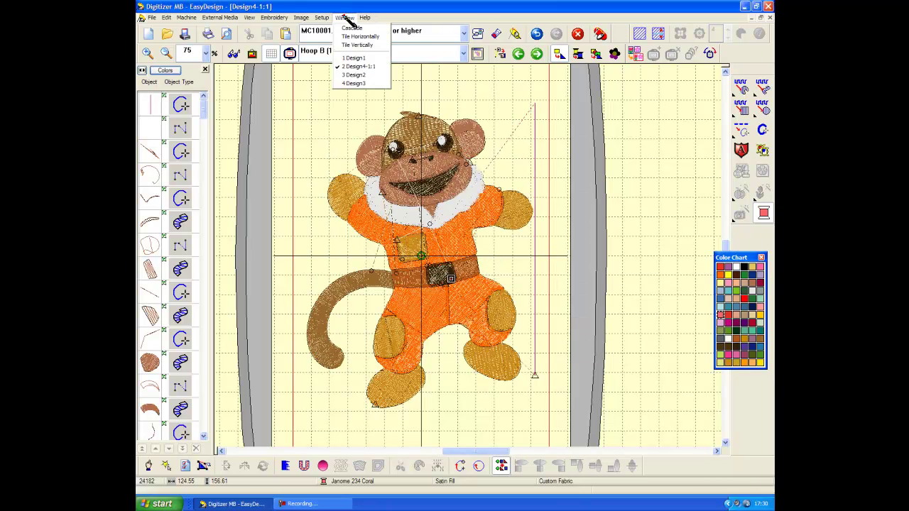
pyautogui.click(359, 75)
pyautogui.click(151, 17)
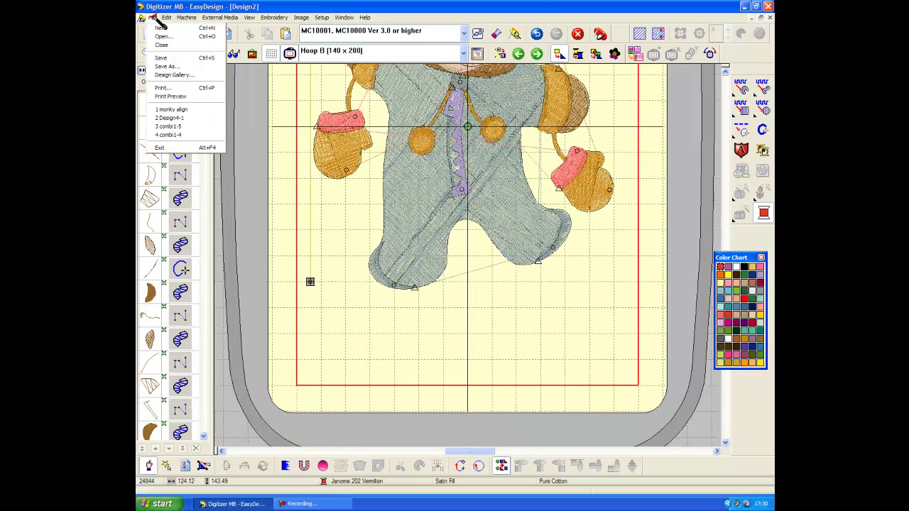
pyautogui.click(169, 67)
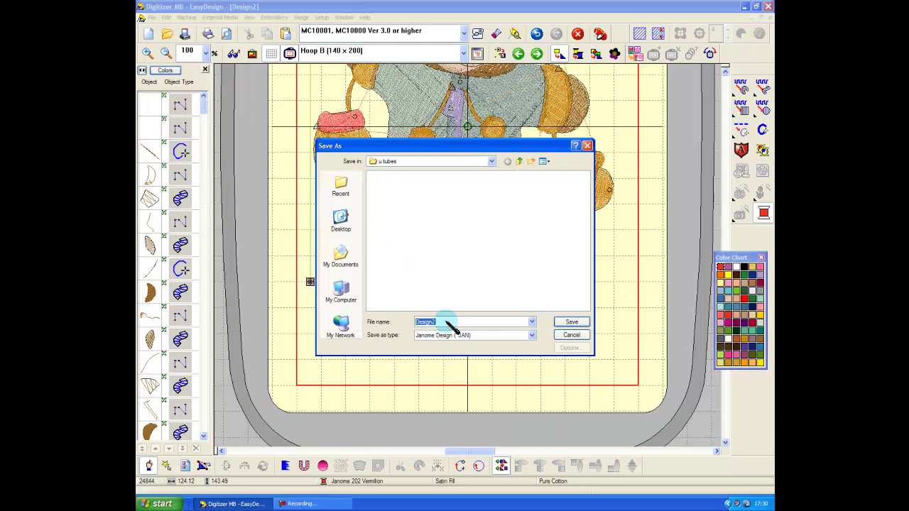
pyautogui.click(532, 335)
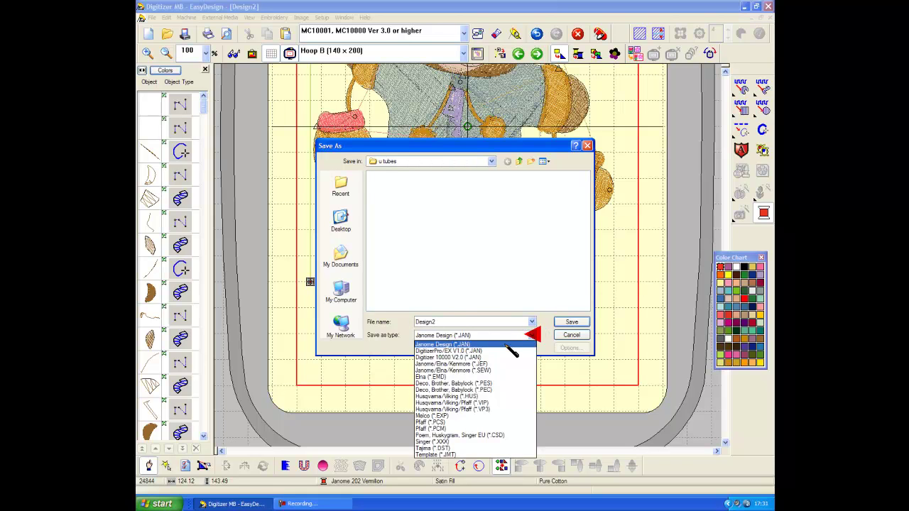
pyautogui.click(483, 369)
pyautogui.write('ted al')
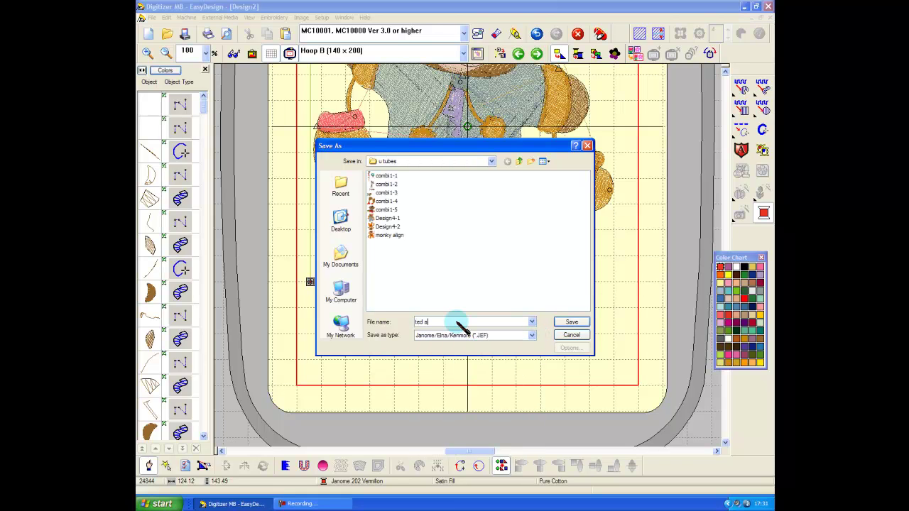
pyautogui.click(570, 323)
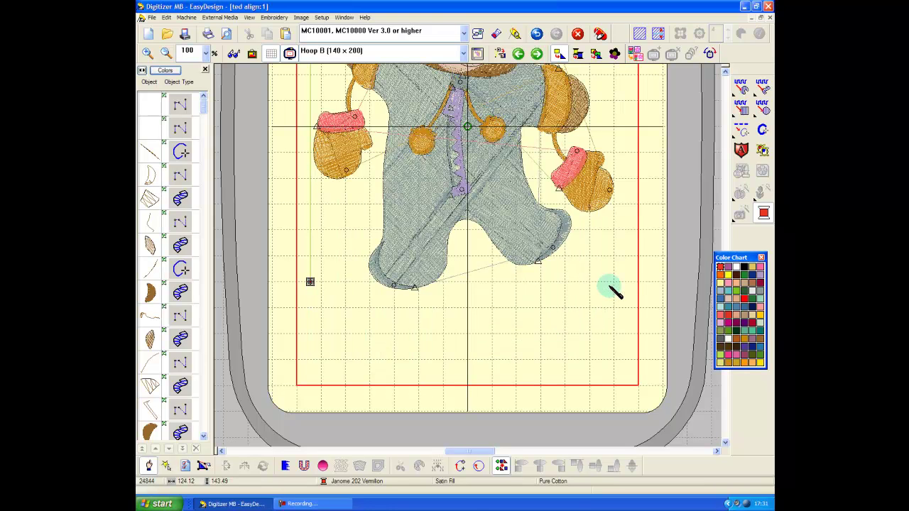
# Close the saved design windows and insert the ted align design into the empty Design3
pyautogui.click(769, 17)
pyautogui.click(768, 17)
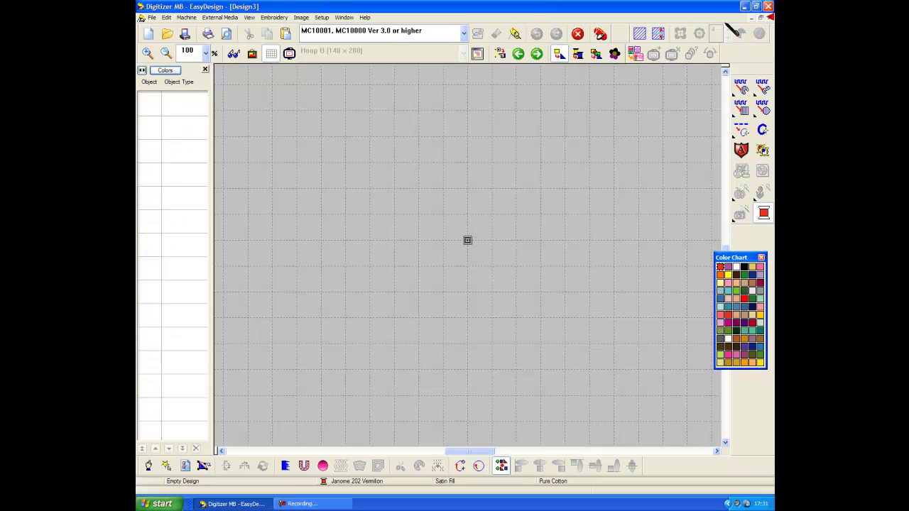
pyautogui.click(274, 17)
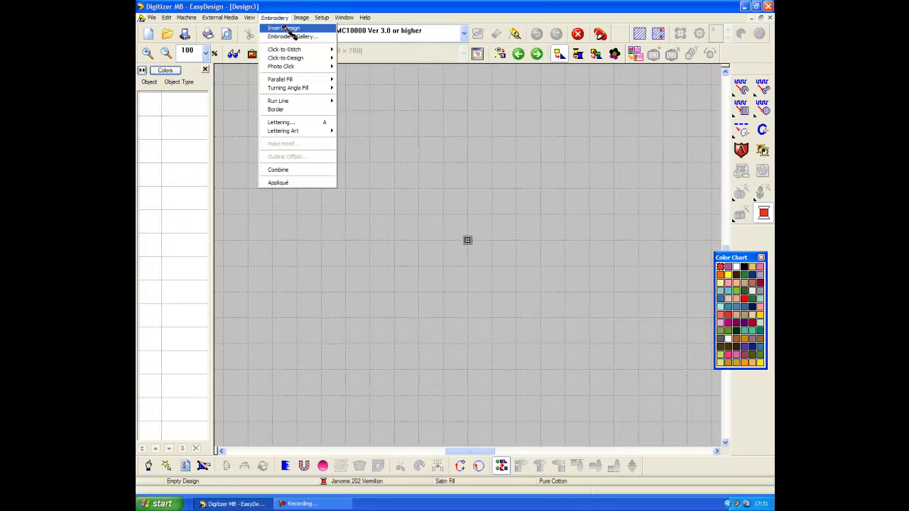
pyautogui.click(284, 28)
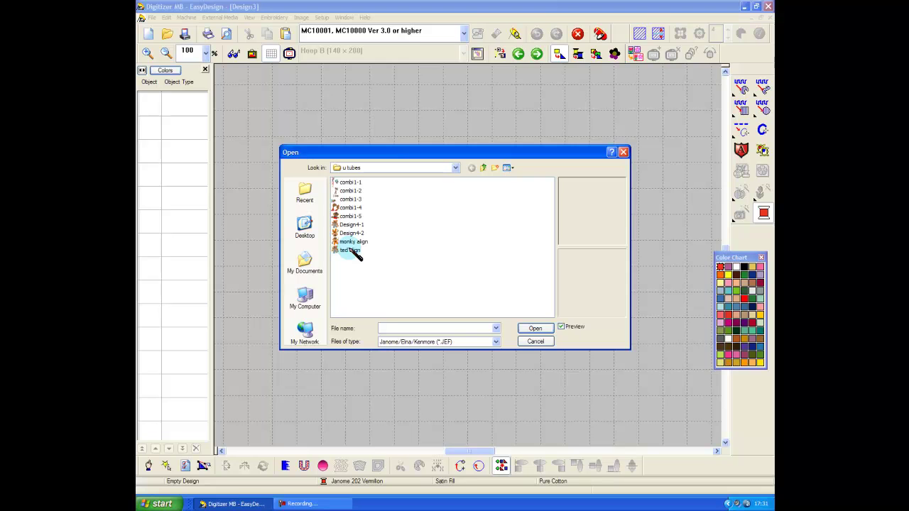
pyautogui.click(350, 250)
pyautogui.click(540, 328)
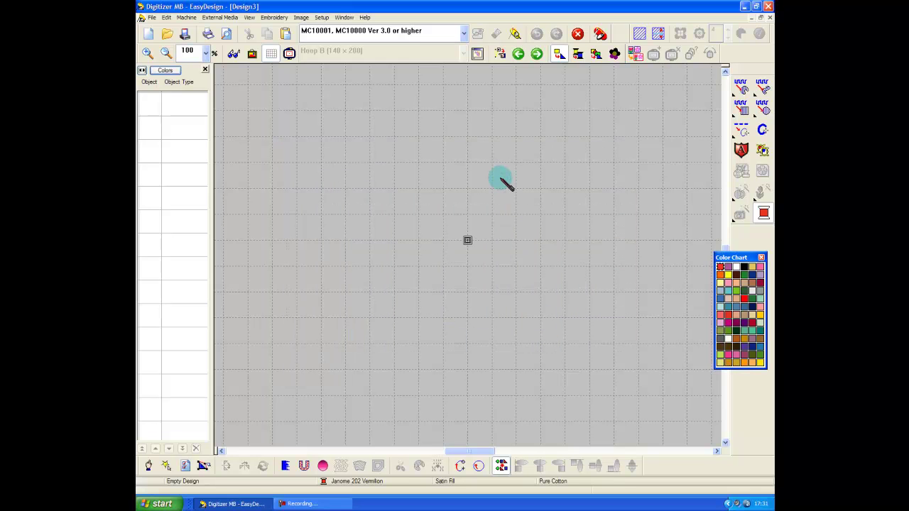
# Move the whole bear with its run line to the right of the design centre, leaving room beside it
pyautogui.click(166, 17)
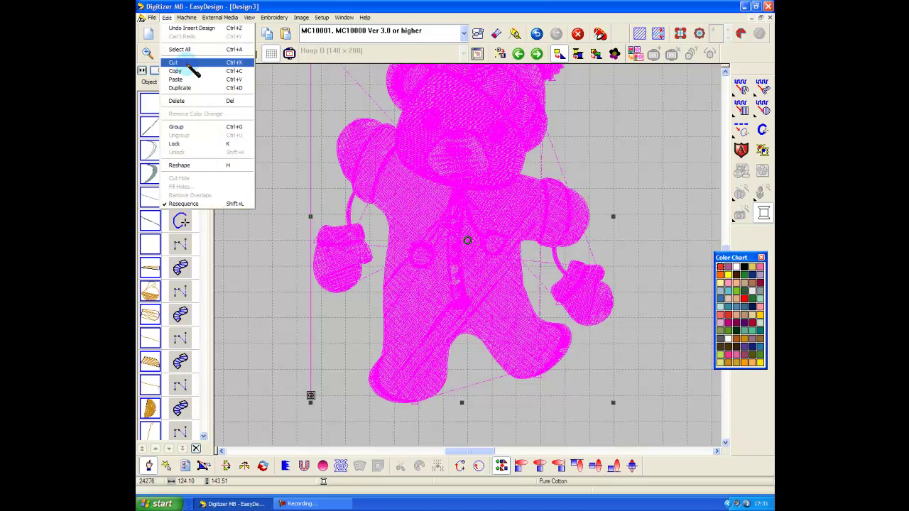
pyautogui.click(166, 54)
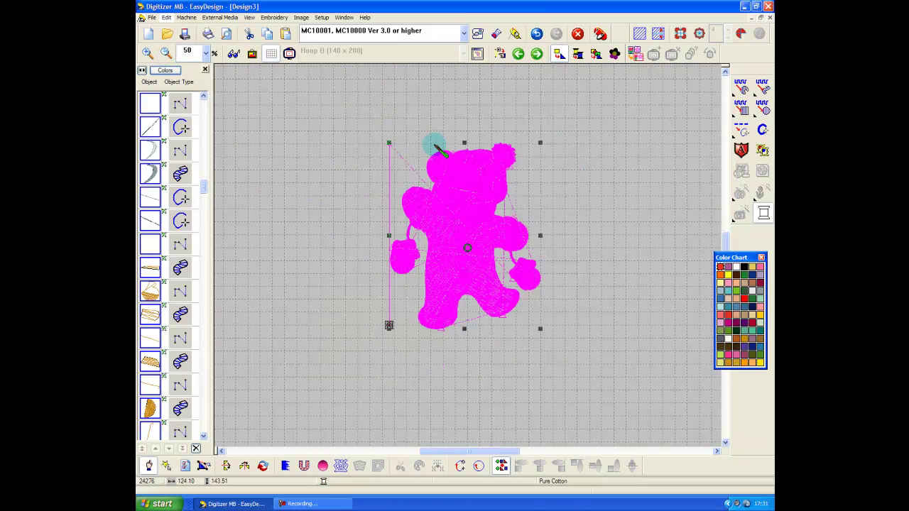
pyautogui.moveTo(469, 206); pyautogui.dragTo(577, 201)
# Insert the monky align design into Design3 and group all of its objects
pyautogui.click(275, 17)
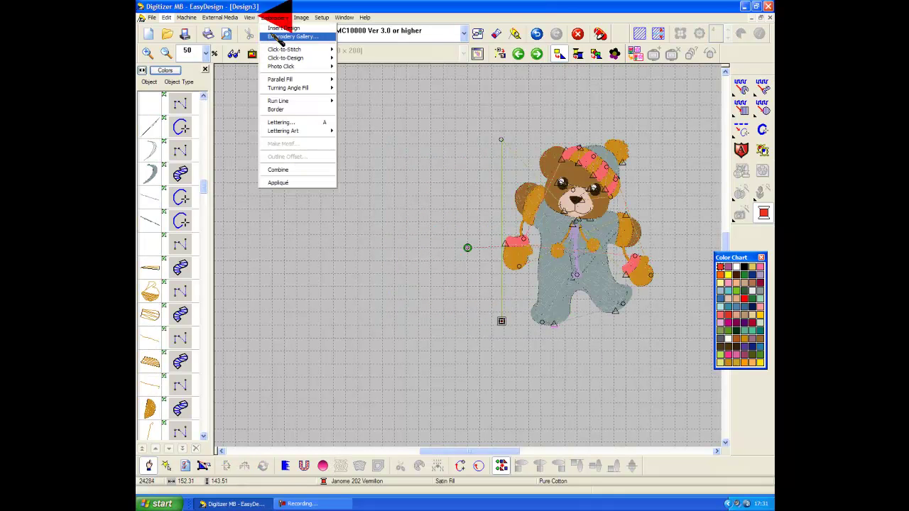
pyautogui.moveTo(301, 68)
pyautogui.click(283, 28)
pyautogui.click(353, 242)
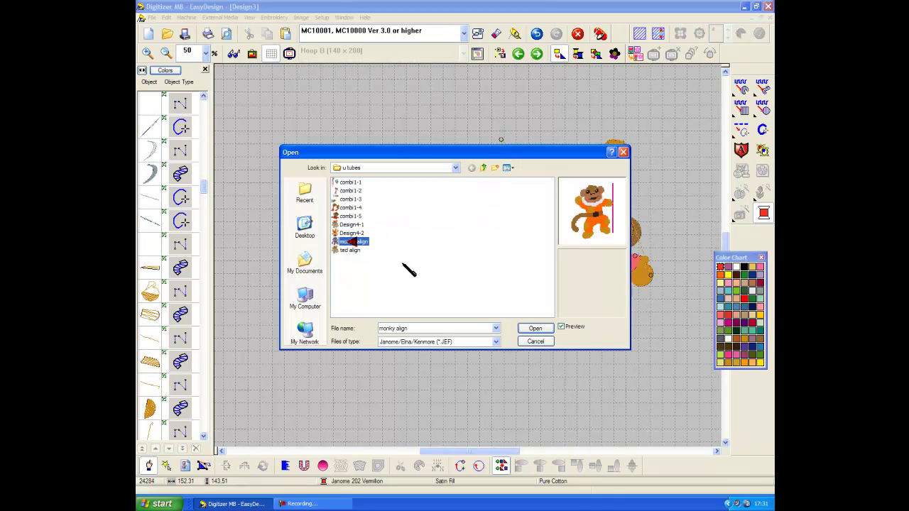
pyautogui.click(535, 328)
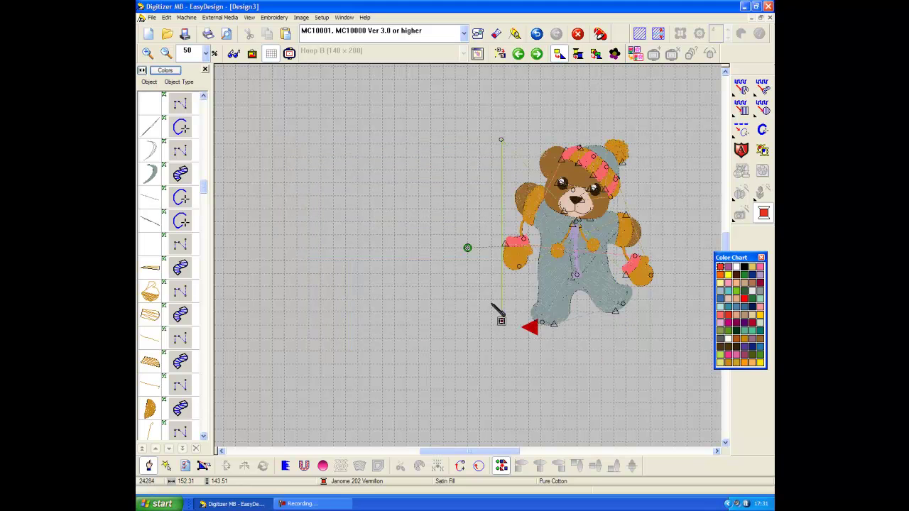
pyautogui.click(459, 296)
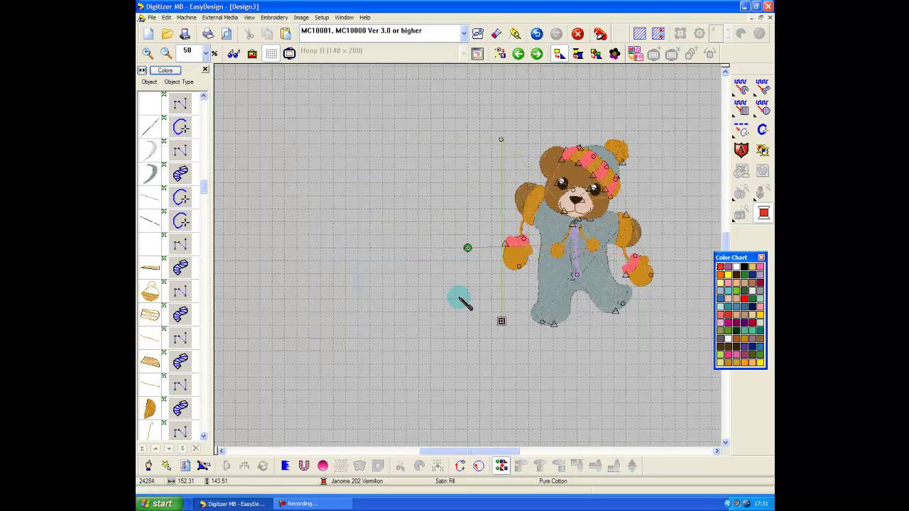
pyautogui.click(167, 18)
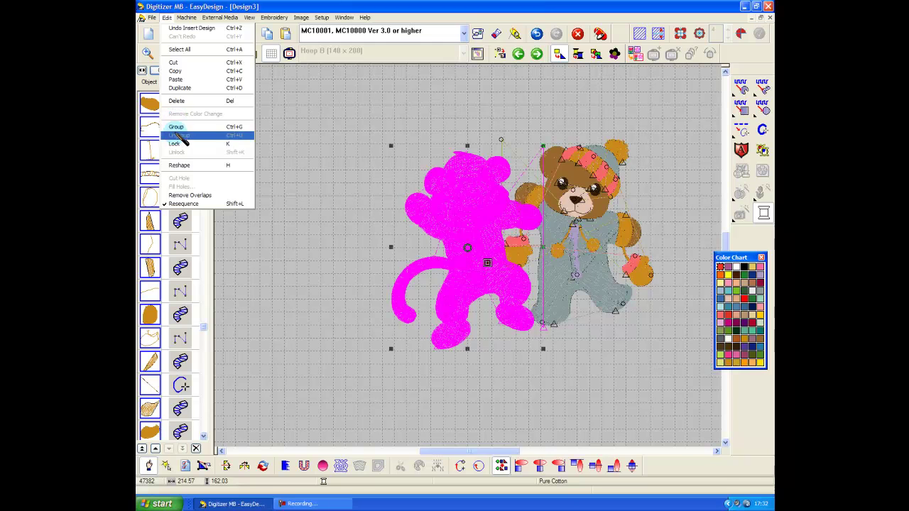
pyautogui.click(176, 127)
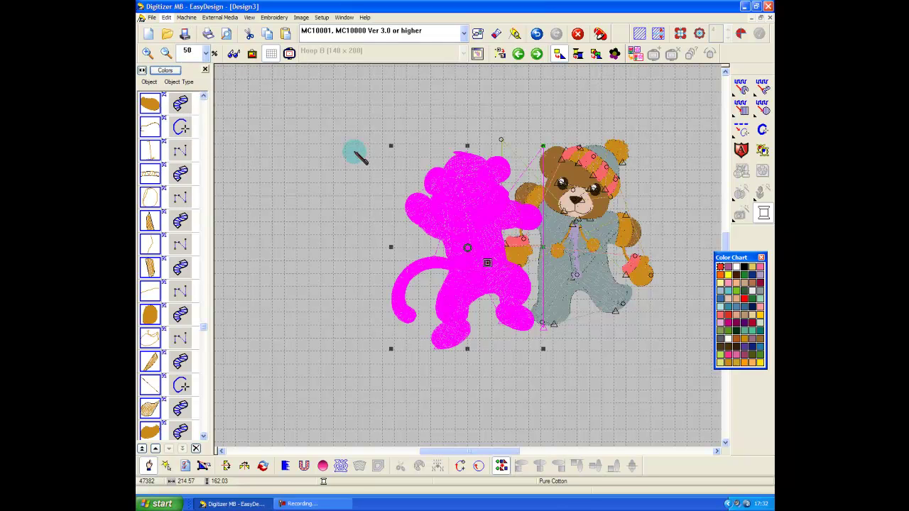
# Move the monkey group clear of the bear, then place its vertical run line exactly over the bear's run line
pyautogui.moveTo(487, 263); pyautogui.dragTo(418, 240)
pyautogui.moveTo(435, 206); pyautogui.dragTo(410, 207)
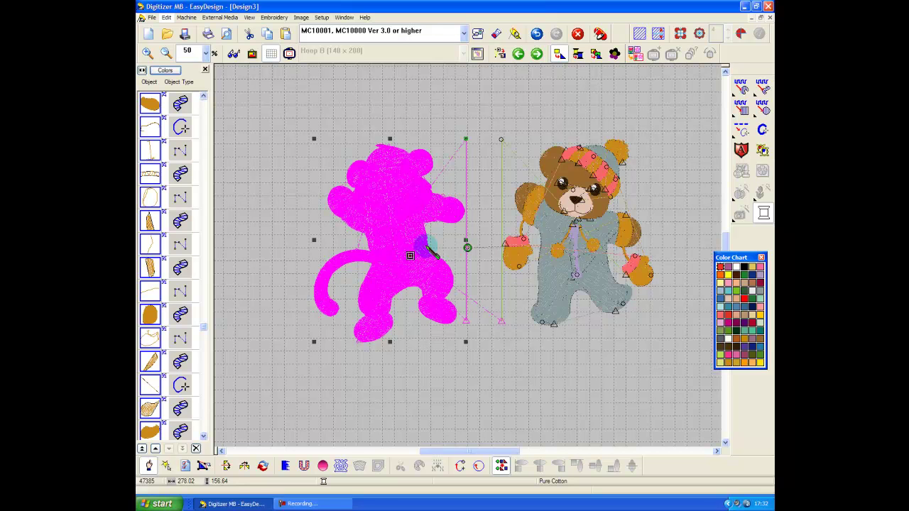
pyautogui.click(398, 207)
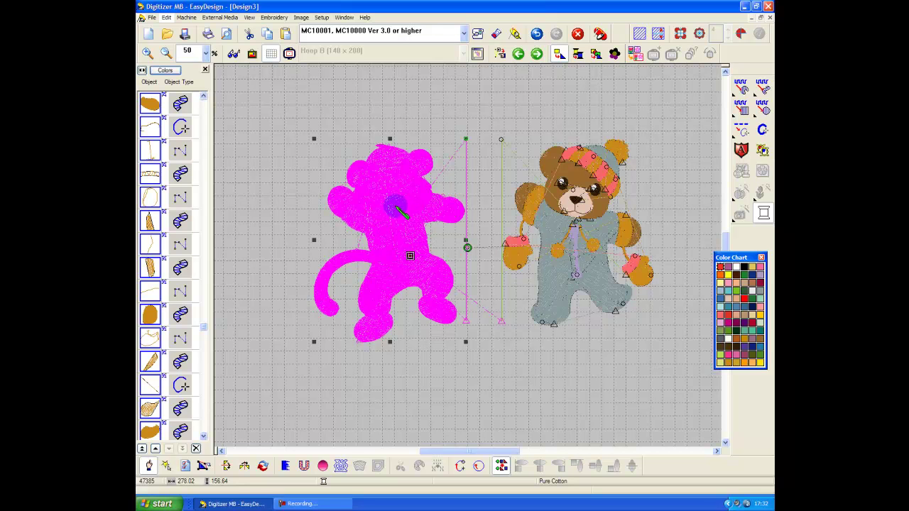
pyautogui.moveTo(400, 210); pyautogui.dragTo(438, 209)
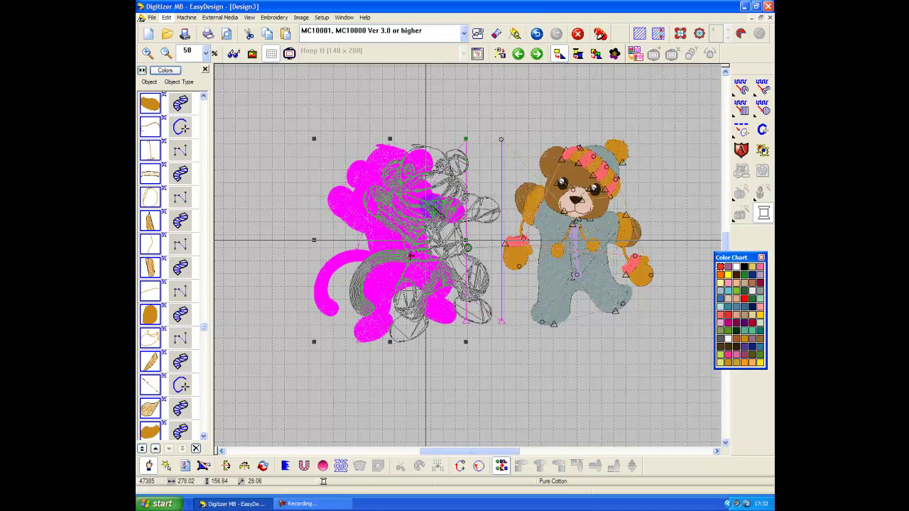
pyautogui.moveTo(438, 209); pyautogui.dragTo(437, 209)
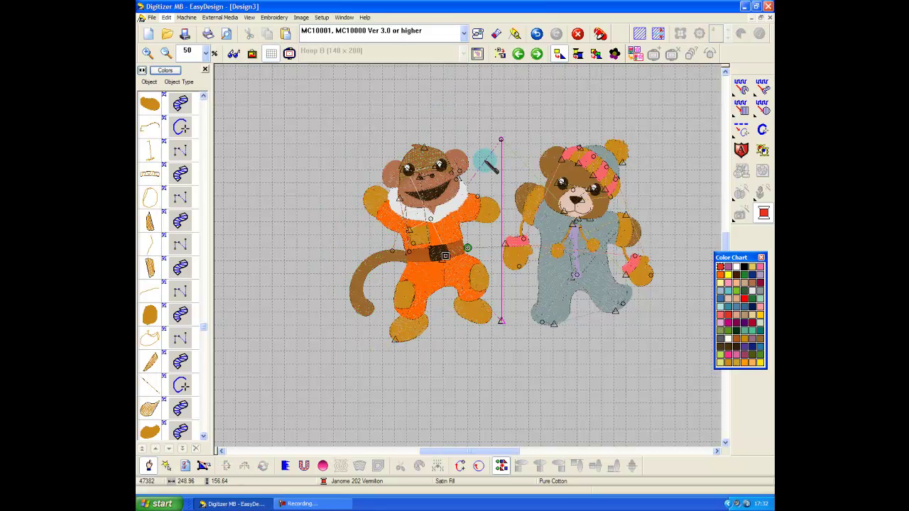